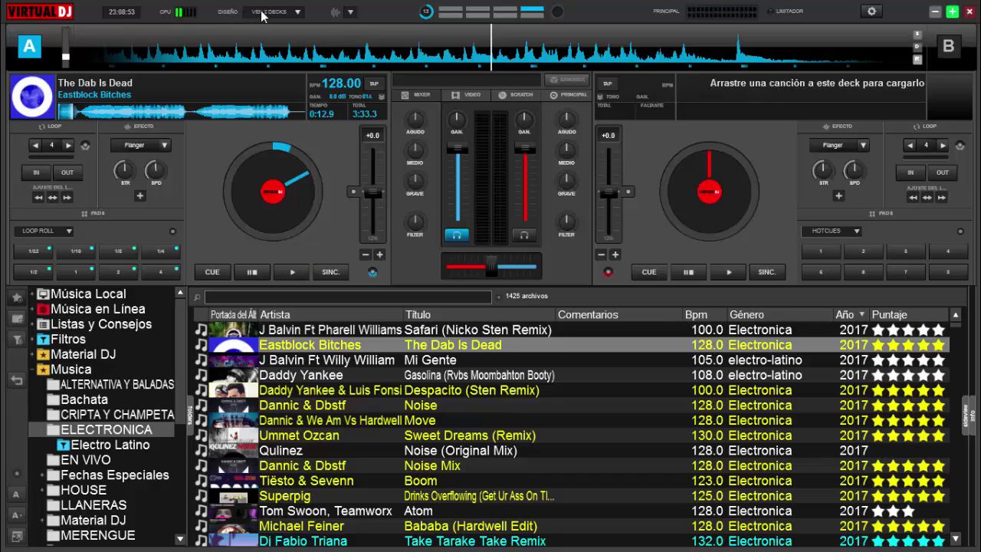
Step: Switch the interface layout from two decks to tablet mode (MODO TABLETA)
{"action": "left_click", "coordinate": [299, 13]}
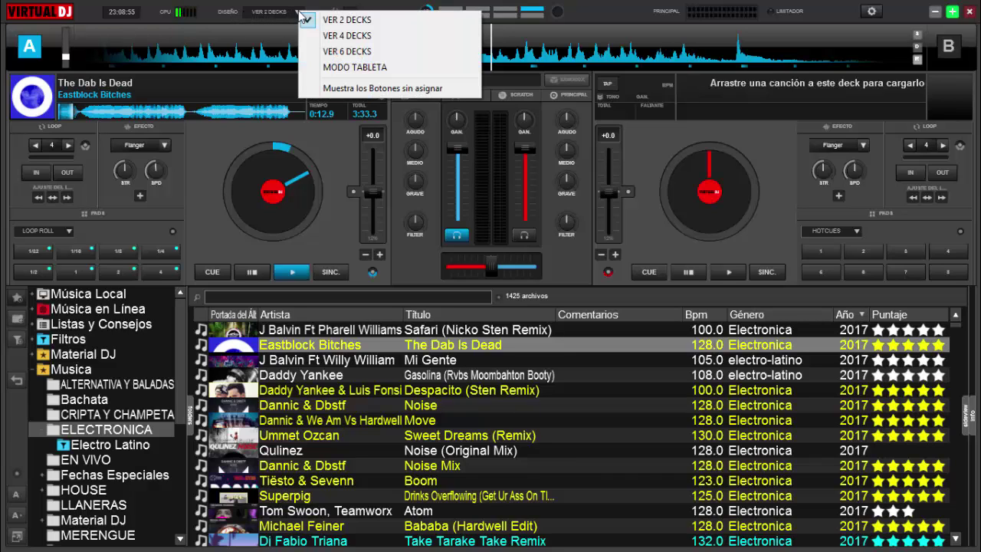
{"action": "left_click", "coordinate": [386, 65]}
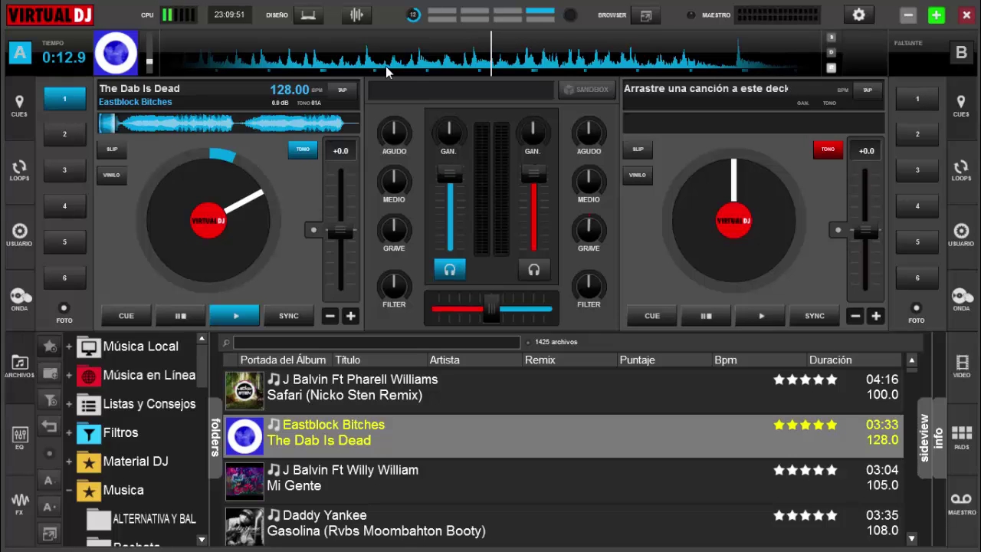
Step: Go through deck B's side controls for Loops, Usuario and Cues, and leave the Onda waveform view displayed
{"action": "left_click", "coordinate": [963, 170]}
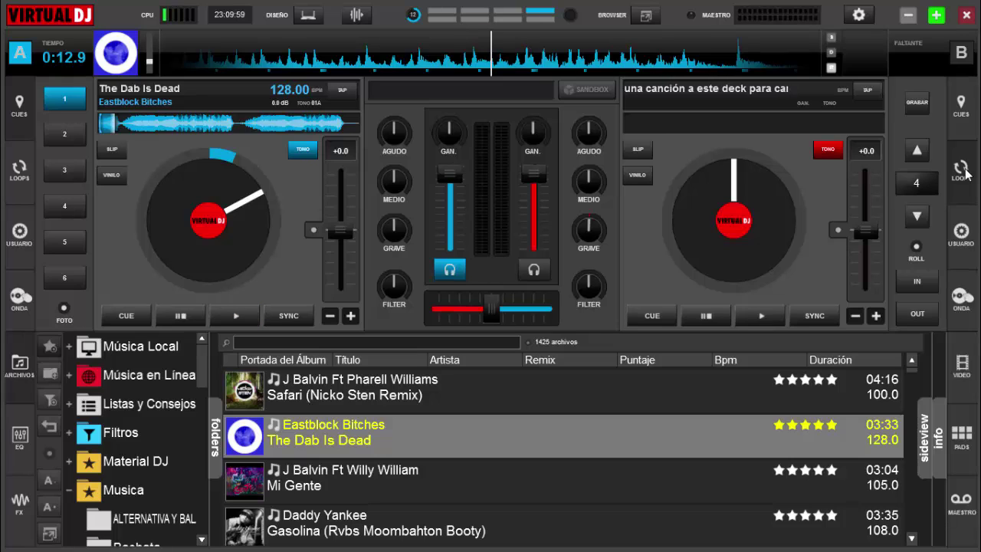
{"action": "left_click", "coordinate": [965, 245]}
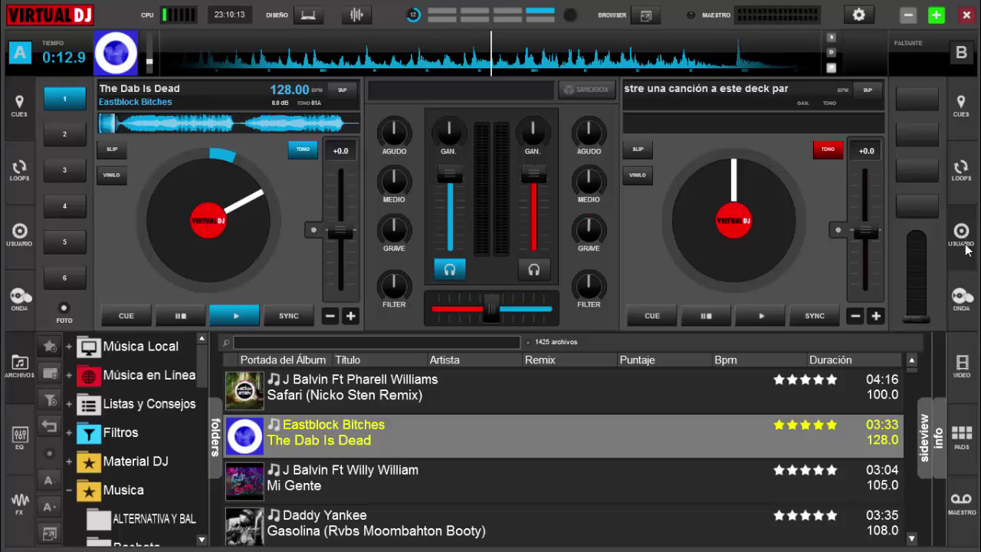
{"action": "left_click", "coordinate": [964, 109]}
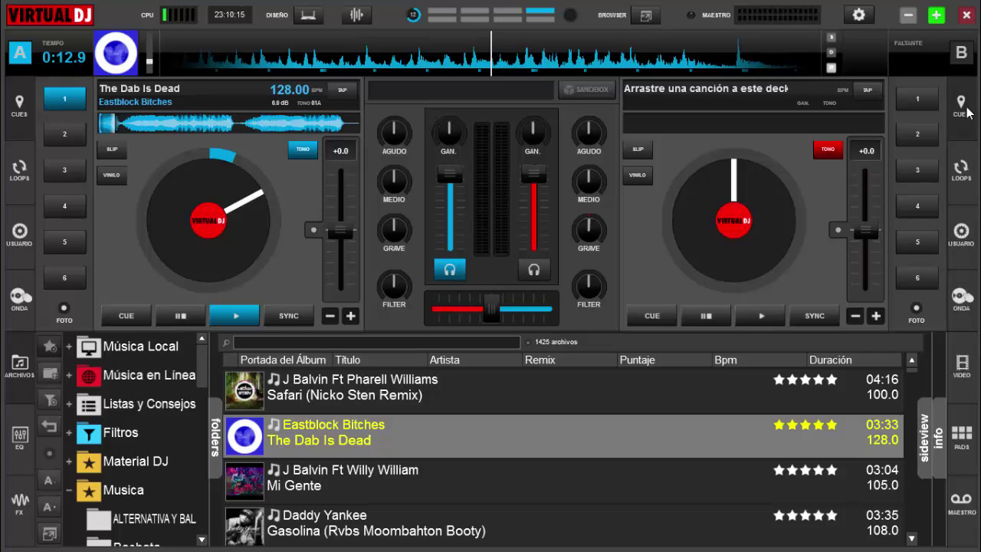
{"action": "left_click", "coordinate": [964, 170]}
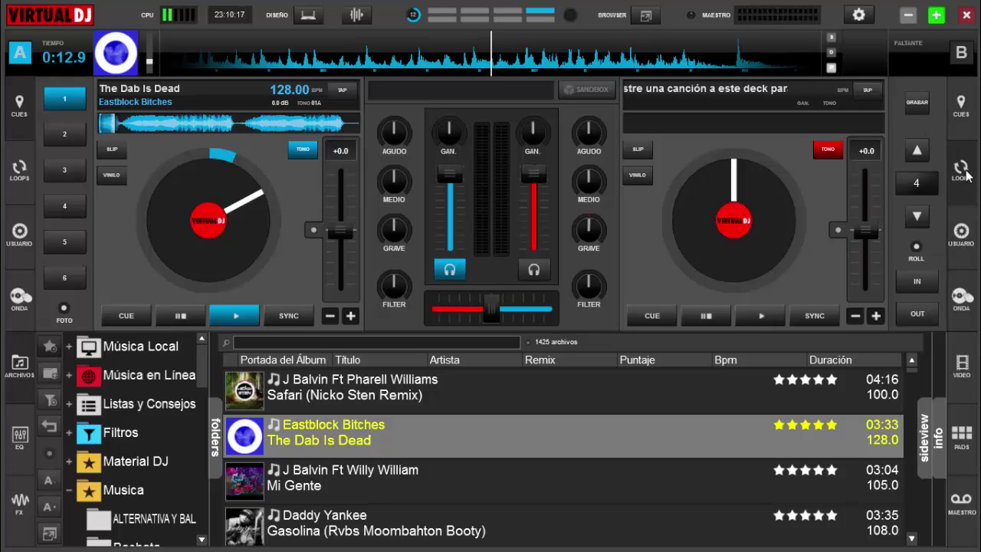
{"action": "left_click", "coordinate": [964, 236]}
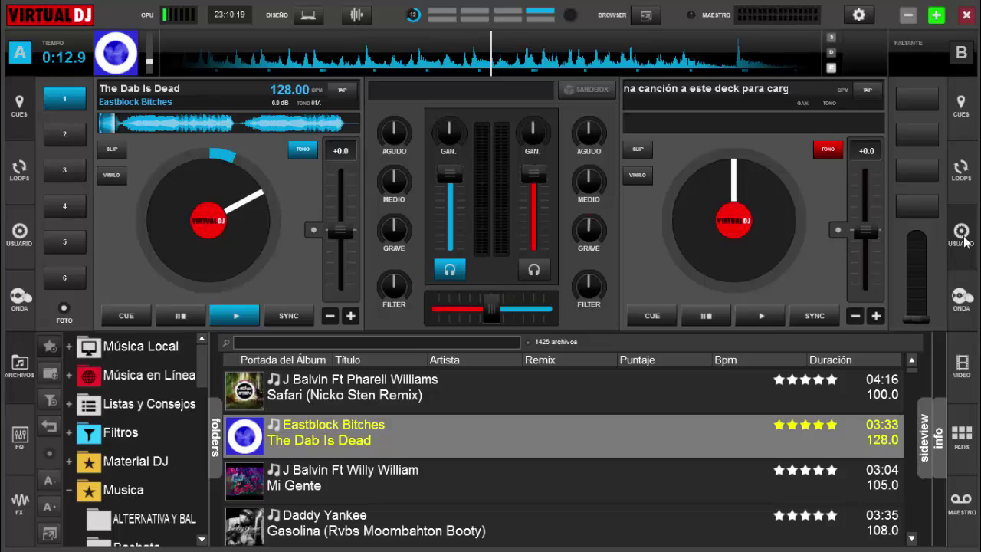
{"action": "left_click", "coordinate": [965, 307]}
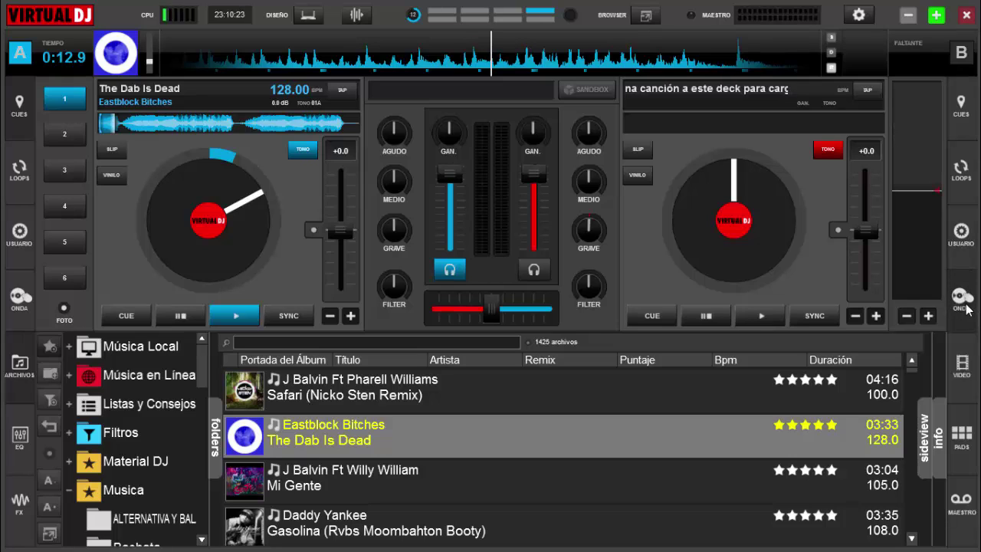
Step: Go through deck A's side controls for Onda, Usuario and Cues, and leave the Loops controls displayed
{"action": "left_click", "coordinate": [19, 297]}
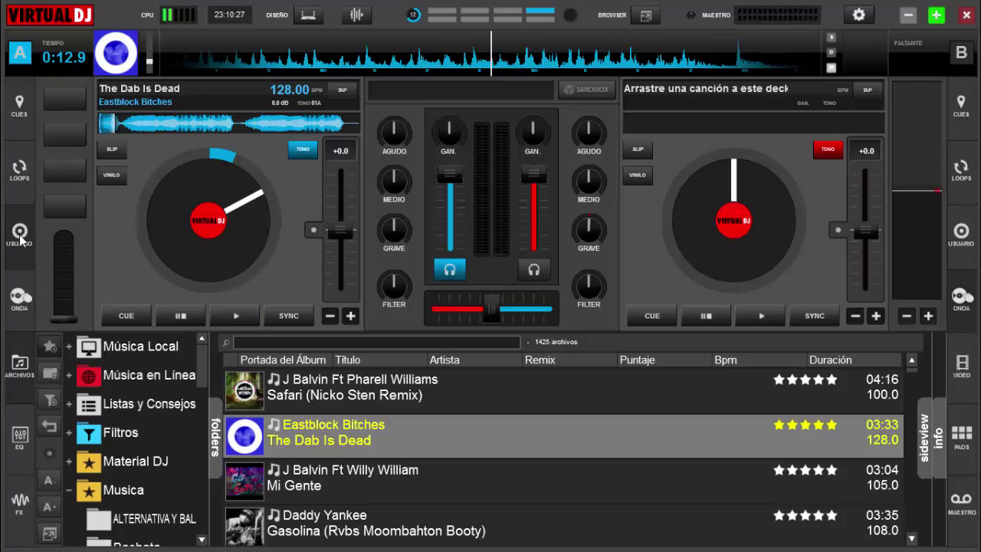
{"action": "left_click", "coordinate": [15, 169]}
{"action": "left_click", "coordinate": [20, 107]}
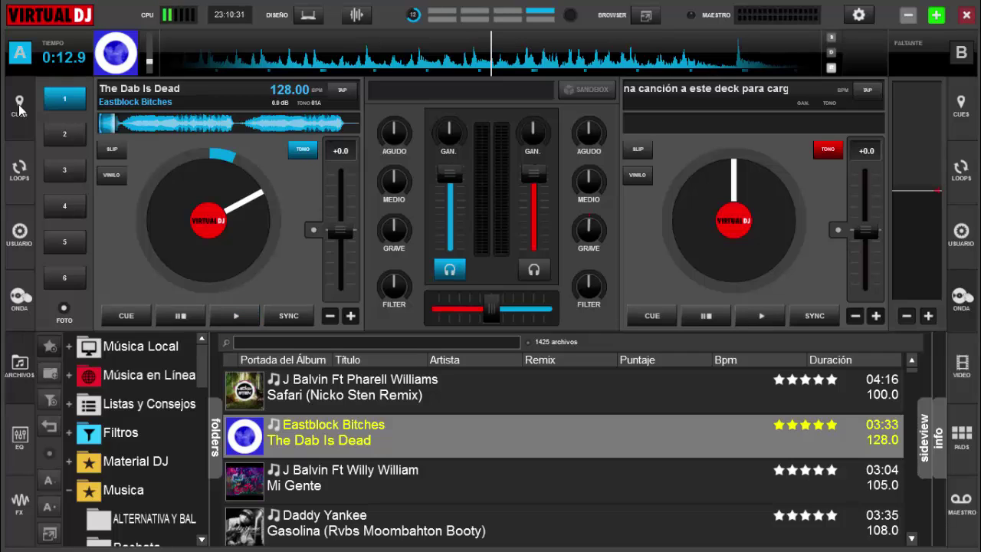
{"action": "left_click", "coordinate": [19, 170]}
{"action": "left_click", "coordinate": [20, 234]}
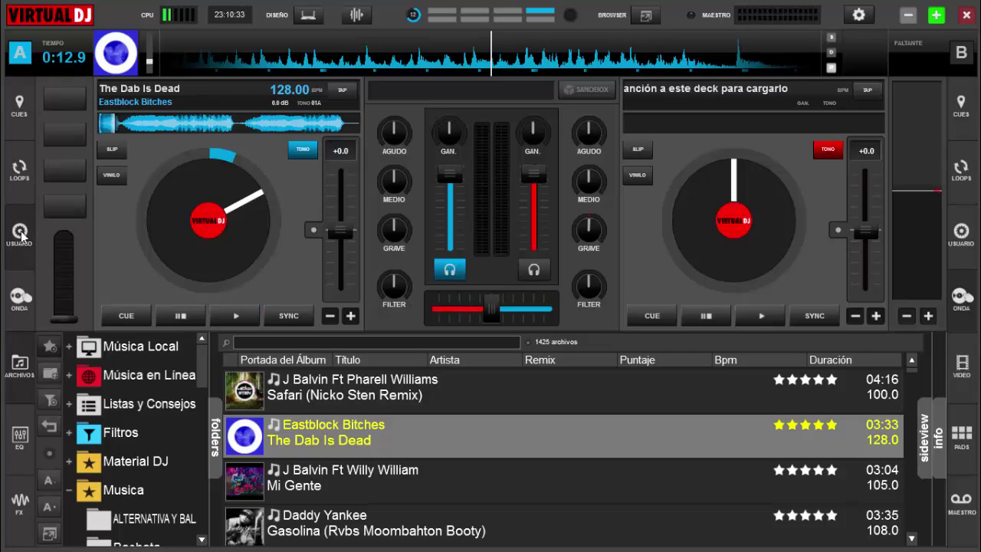
{"action": "left_click", "coordinate": [16, 295]}
{"action": "left_click", "coordinate": [19, 231]}
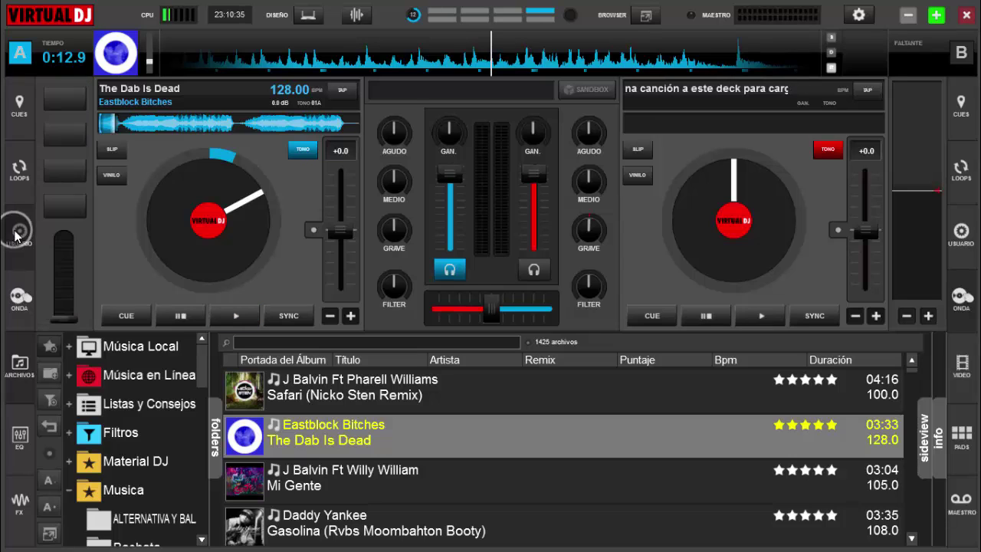
{"action": "left_click", "coordinate": [18, 169]}
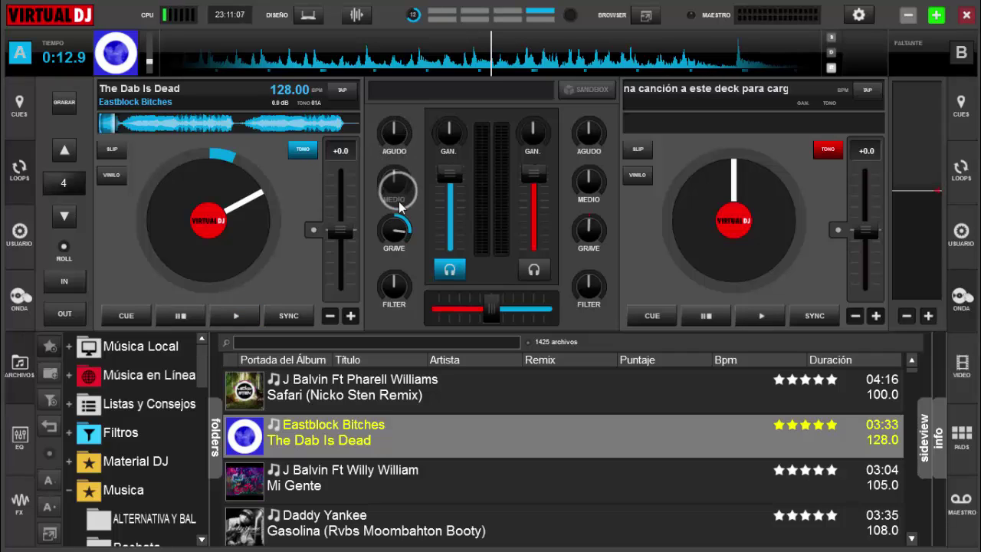
Step: Set deck A's bass (GRAVE) to about 2% and the crossfader to 49%
{"action": "mouse_move", "coordinate": [393, 230]}
{"action": "left_mouse_down"}
{"action": "mouse_move", "coordinate": [395, 341]}
{"action": "mouse_move", "coordinate": [405, 124]}
{"action": "mouse_move", "coordinate": [397, 295]}
{"action": "mouse_move", "coordinate": [401, 230]}
{"action": "mouse_move", "coordinate": [404, 238]}
{"action": "left_mouse_up"}
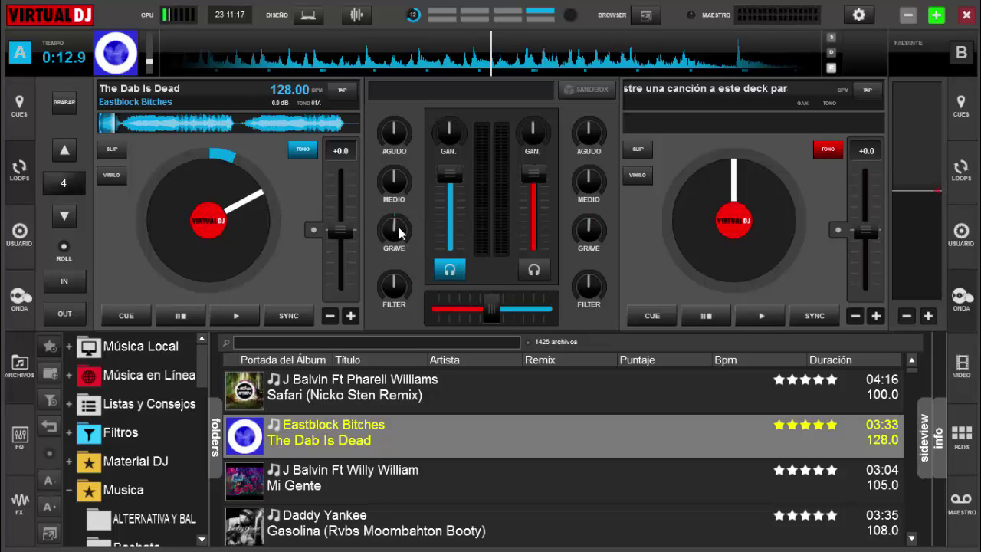
{"action": "mouse_move", "coordinate": [477, 310]}
{"action": "left_mouse_down"}
{"action": "mouse_move", "coordinate": [429, 315]}
{"action": "mouse_move", "coordinate": [536, 307]}
{"action": "mouse_move", "coordinate": [482, 319]}
{"action": "mouse_move", "coordinate": [495, 328]}
{"action": "mouse_move", "coordinate": [490, 318]}
{"action": "left_mouse_up"}
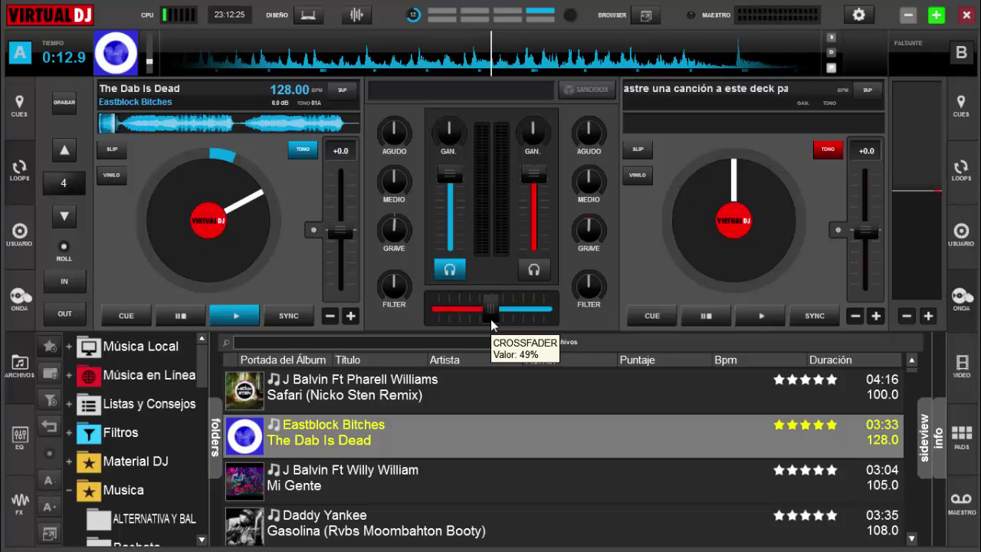
Step: Expand the song browser to its enlarged view and restore the regular deck view
{"action": "left_click", "coordinate": [647, 16]}
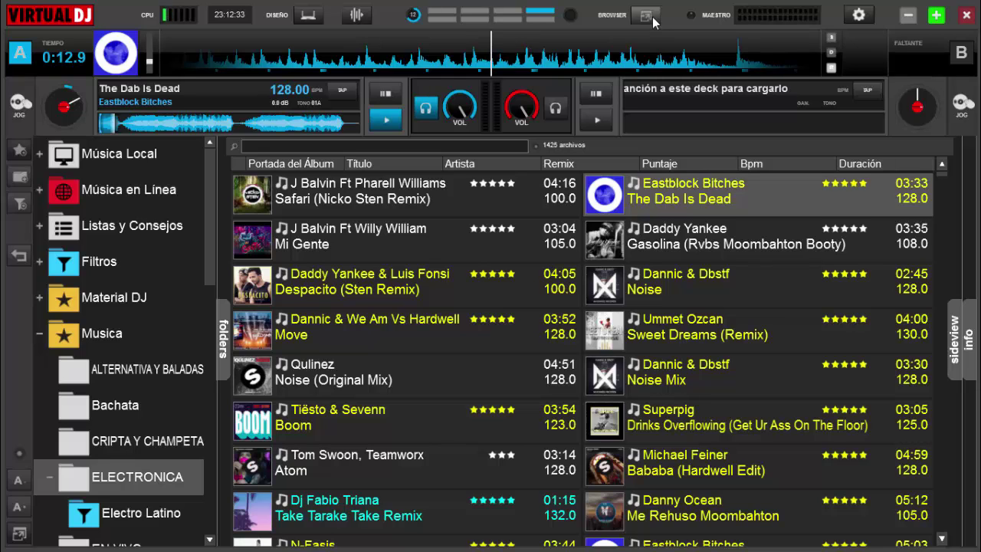
{"action": "left_click", "coordinate": [647, 17]}
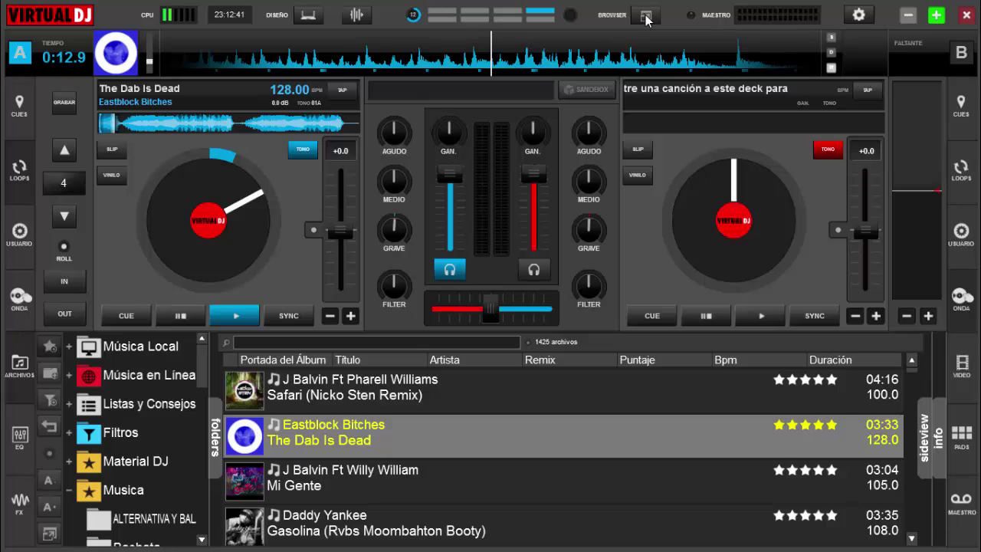
Step: Show the equalizer (EQ) page and change deck A's sliders to circular knobs
{"action": "left_click", "coordinate": [23, 435]}
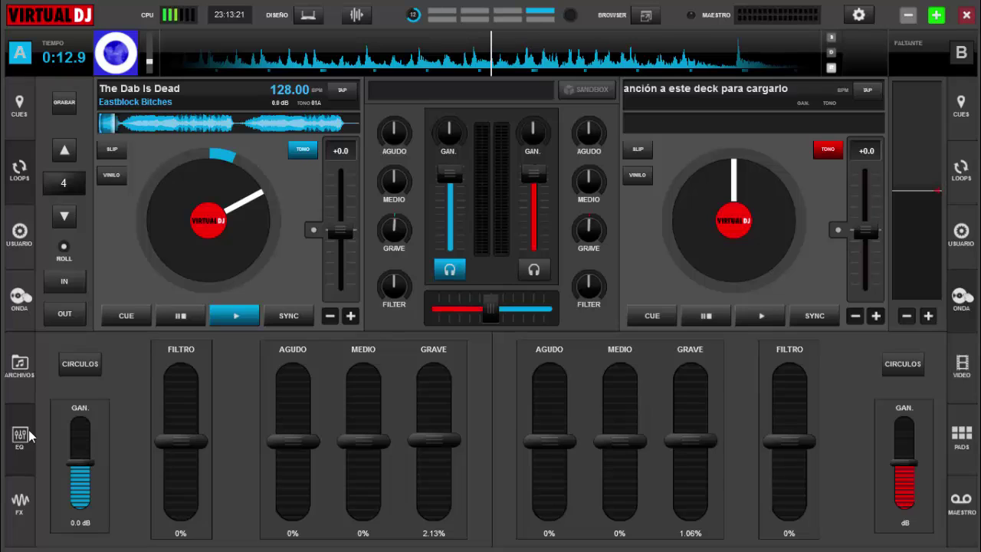
{"action": "left_click", "coordinate": [84, 365]}
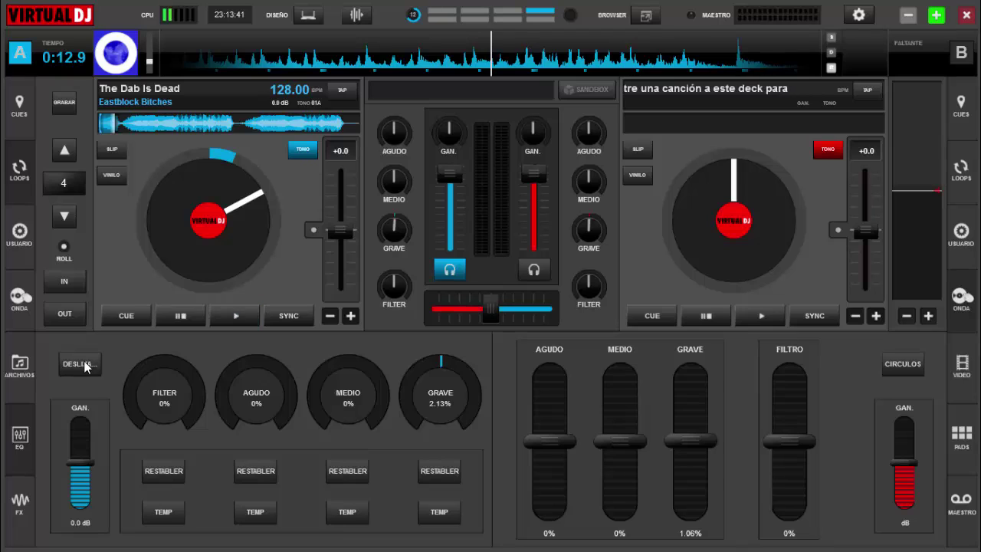
Step: Try a TEMP sweep of deck A's Filter down to about -99% while the track plays from the start, and reset the Filter
{"action": "left_click", "coordinate": [179, 317]}
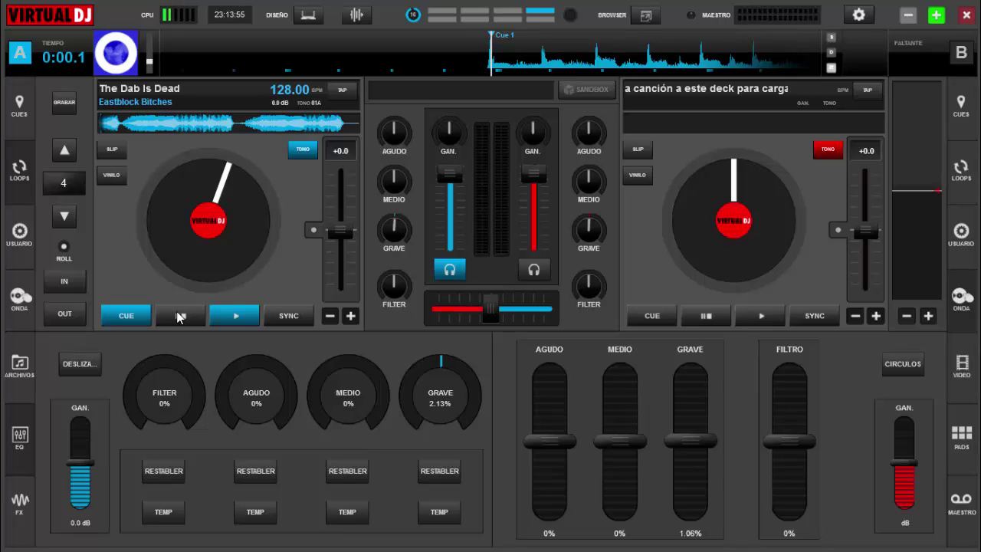
{"action": "left_click", "coordinate": [235, 315]}
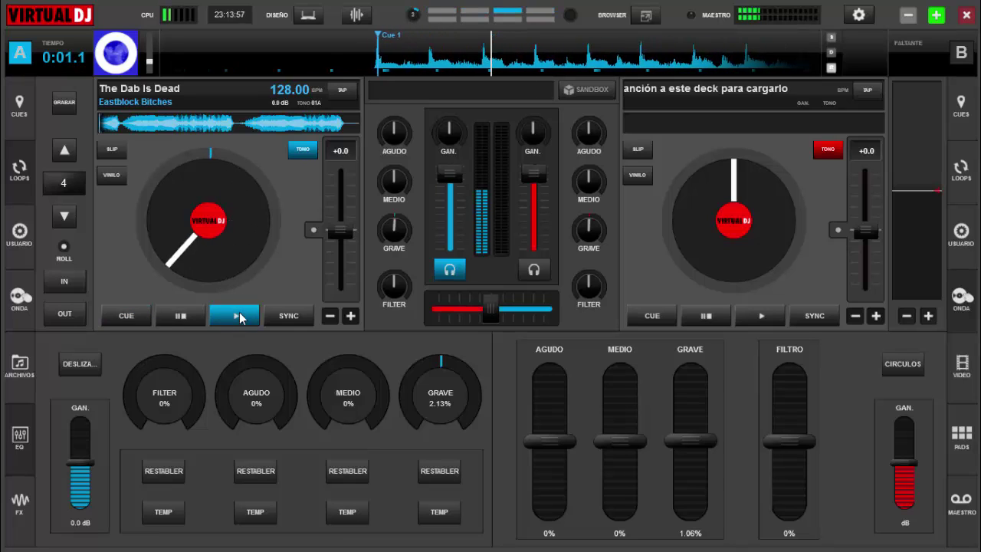
{"action": "left_click", "coordinate": [170, 513]}
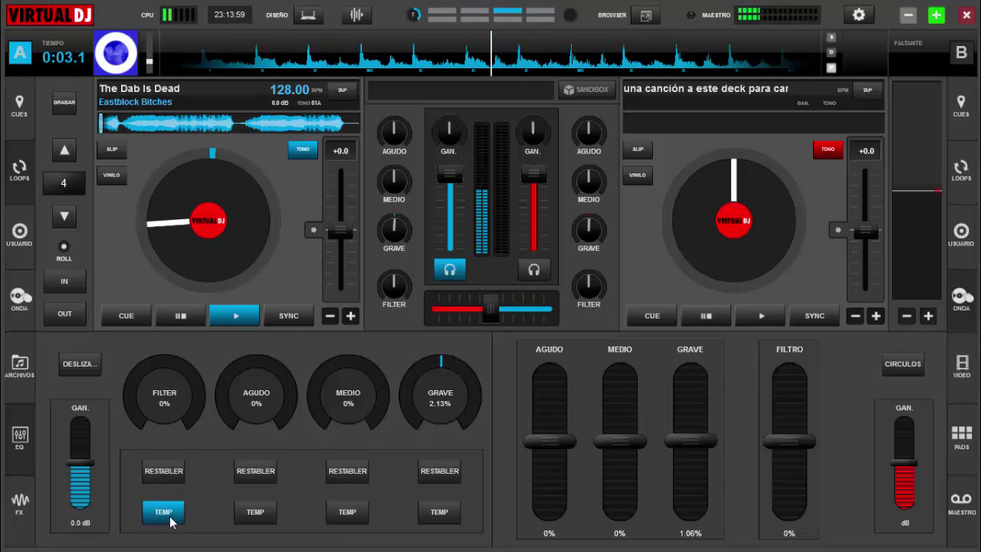
{"action": "left_click_drag", "start_coordinate": [177, 402], "coordinate": [149, 426]}
{"action": "left_click", "coordinate": [164, 510]}
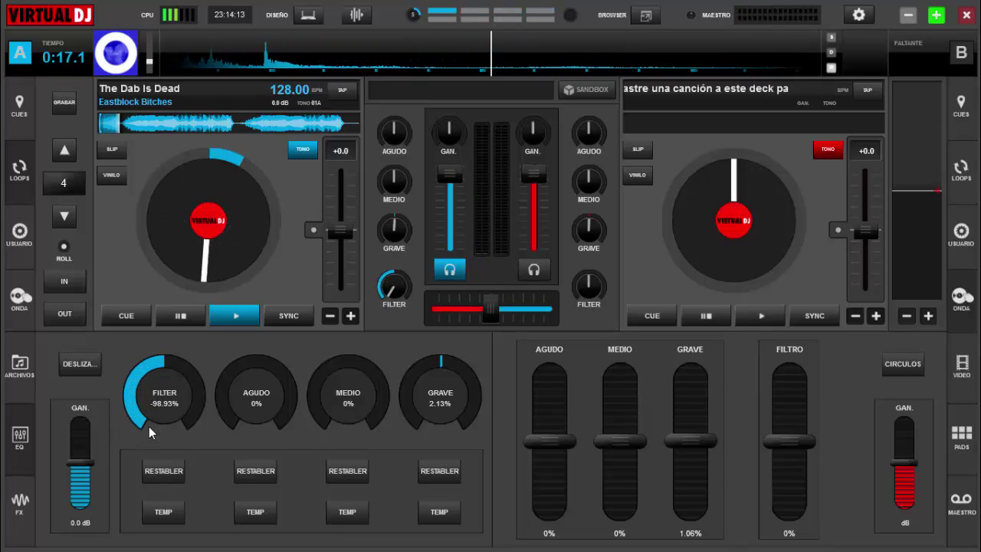
{"action": "left_click", "coordinate": [180, 326]}
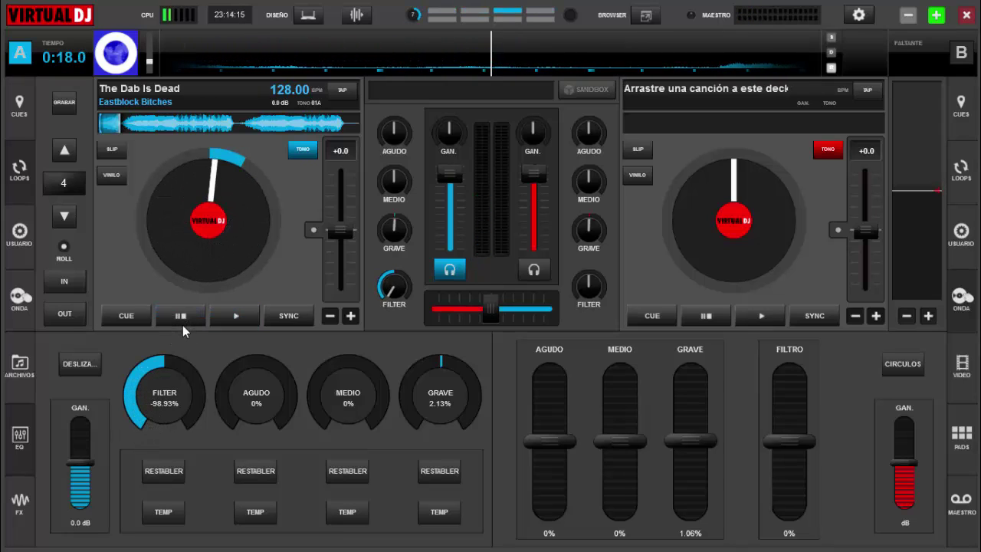
{"action": "left_click", "coordinate": [166, 470]}
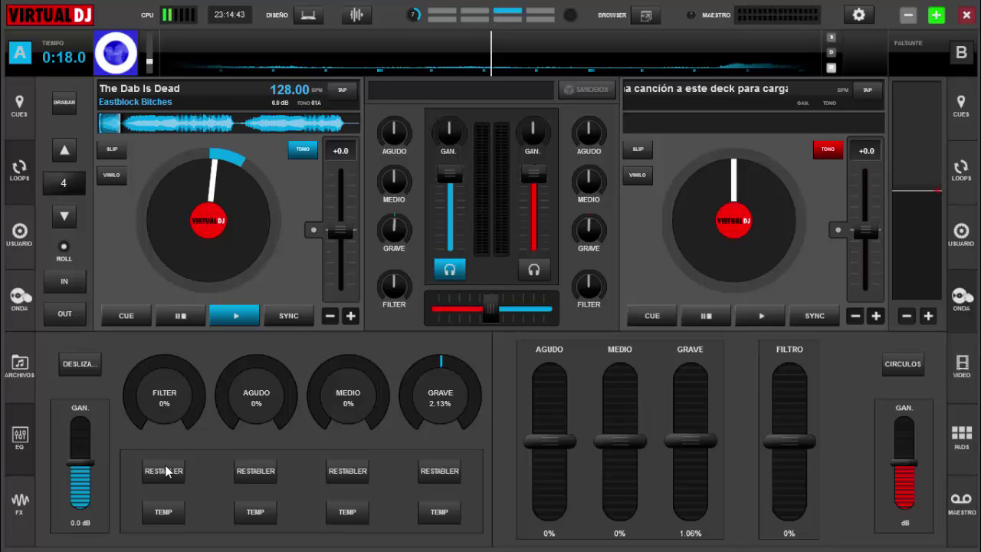
Step: Show the effects (FX) page and change deck A's Flanger controls to the YX pad
{"action": "left_click", "coordinate": [23, 515]}
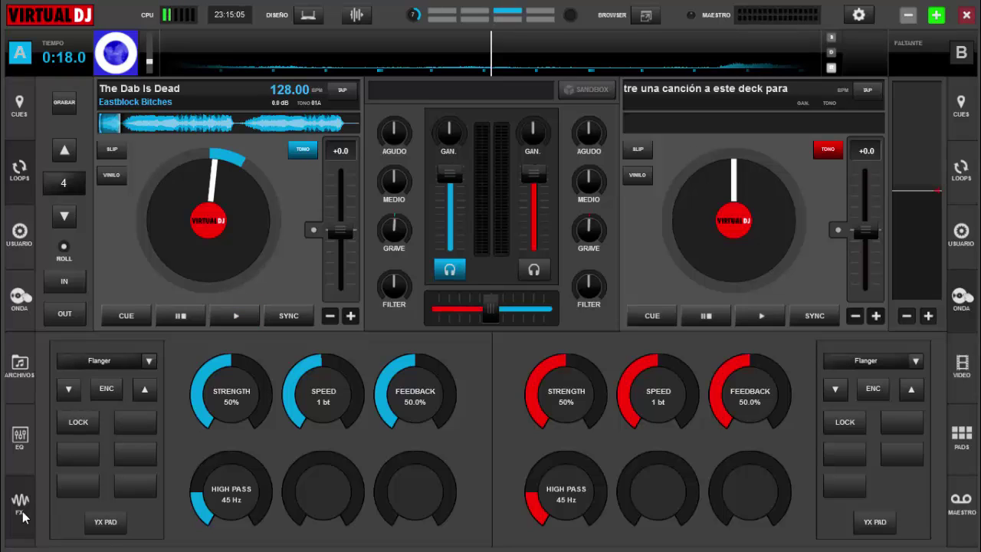
{"action": "left_click", "coordinate": [105, 522]}
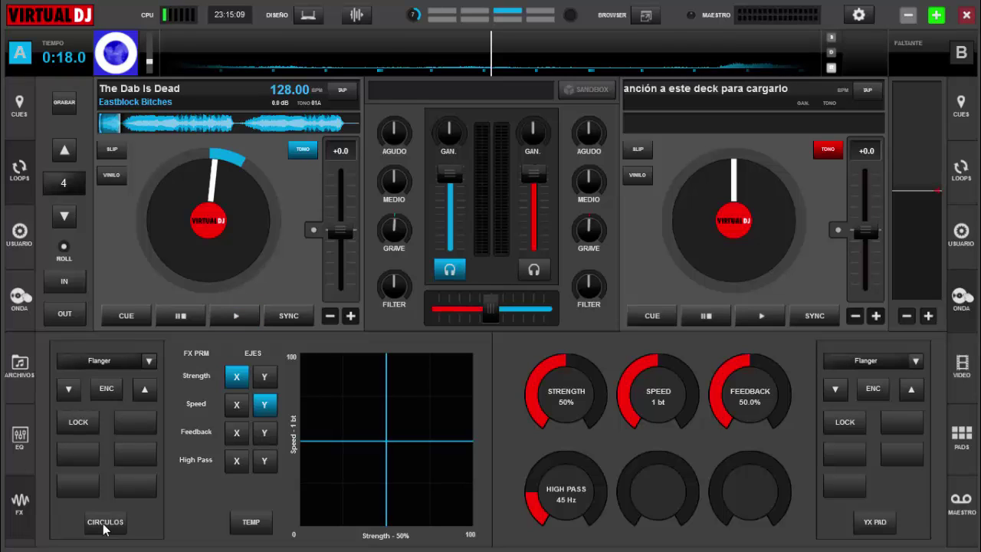
Step: Try Flanger on deck A's restarted track, setting its strength to 49% on the YX pad, and return to the circular controls
{"action": "left_click", "coordinate": [238, 318]}
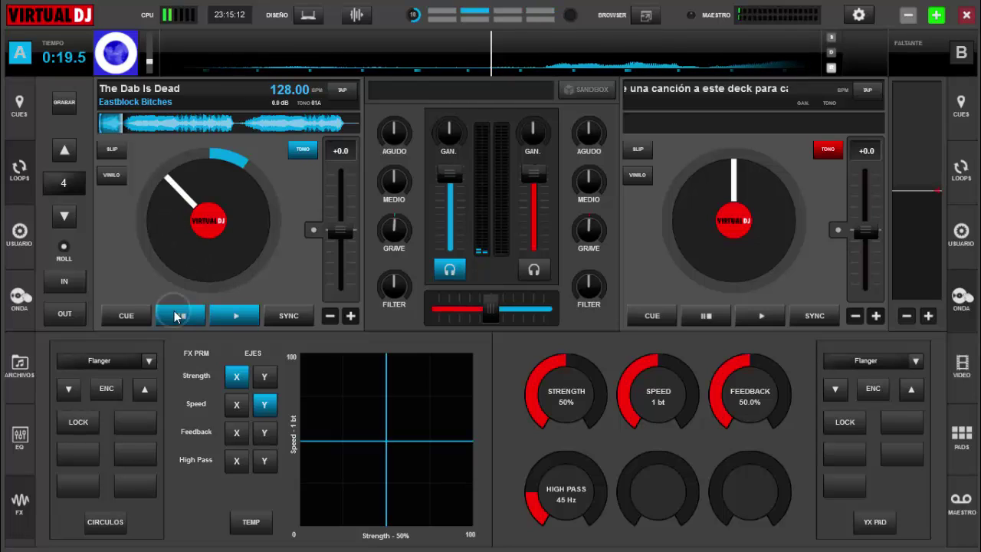
{"action": "left_click", "coordinate": [179, 316]}
{"action": "left_click", "coordinate": [236, 316]}
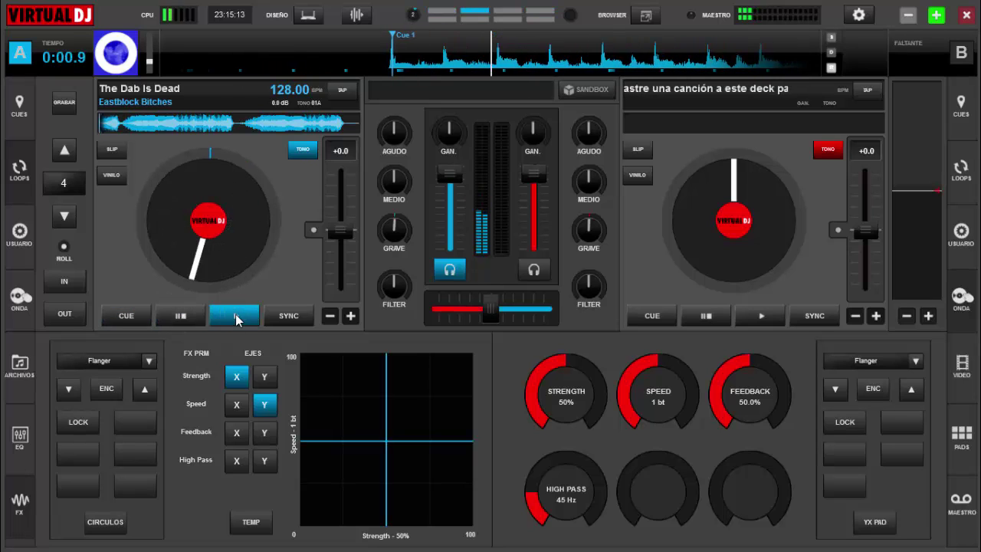
{"action": "left_click", "coordinate": [109, 360]}
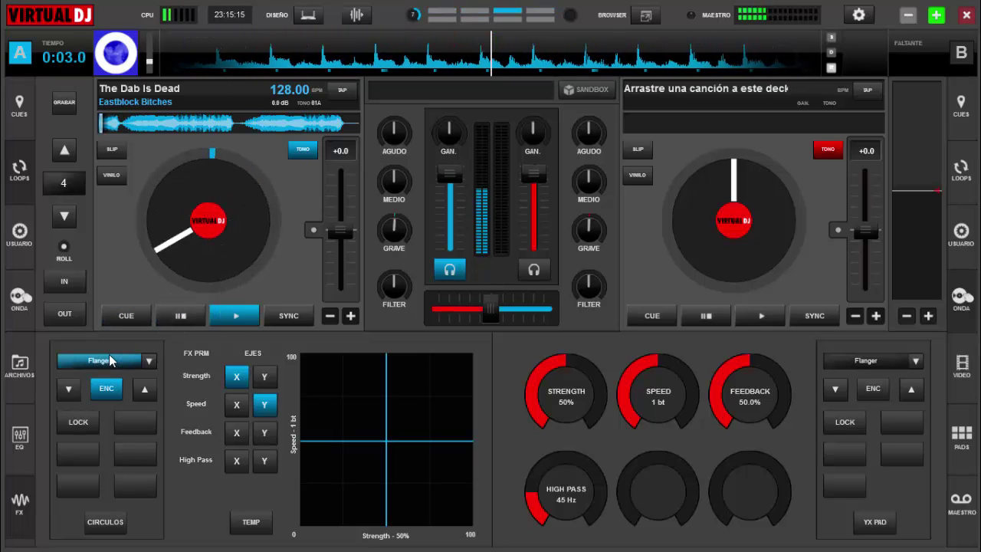
{"action": "mouse_move", "coordinate": [389, 434]}
{"action": "left_mouse_down"}
{"action": "mouse_move", "coordinate": [464, 365]}
{"action": "mouse_move", "coordinate": [384, 444]}
{"action": "left_mouse_up"}
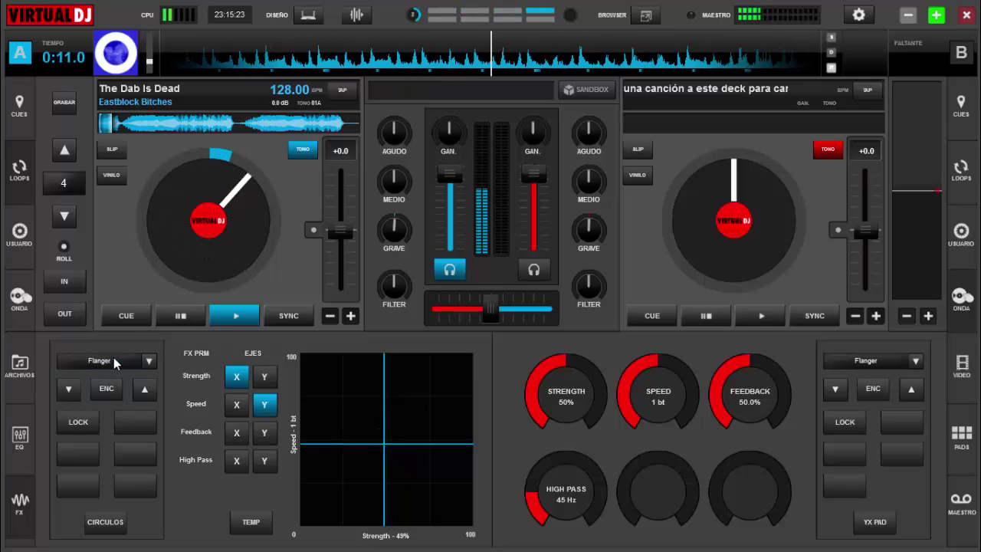
{"action": "left_click", "coordinate": [182, 315]}
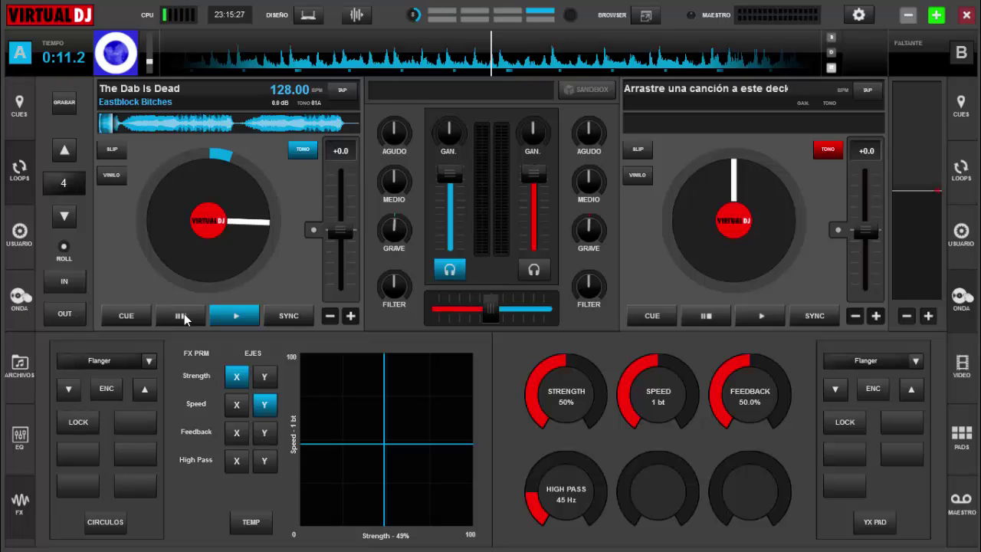
{"action": "left_click", "coordinate": [105, 521]}
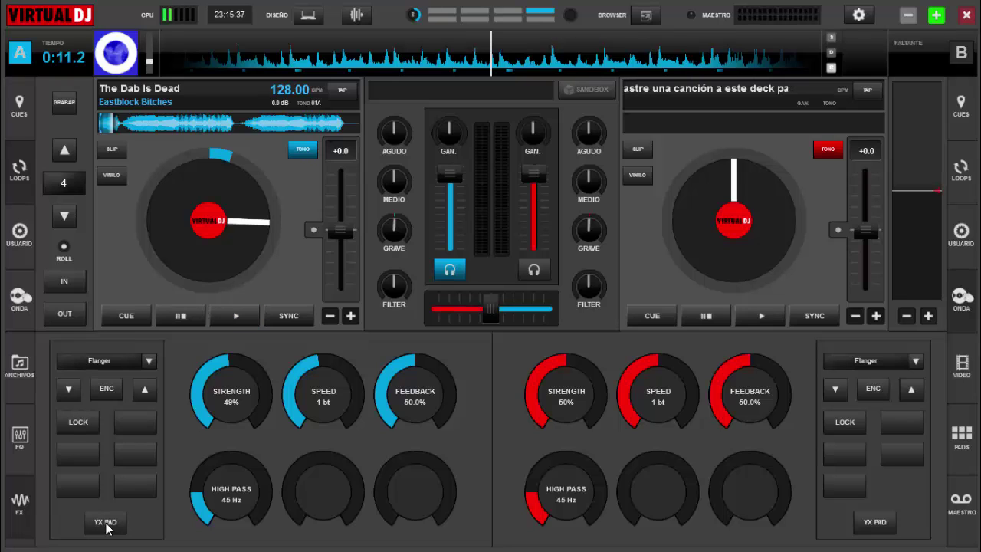
Step: Show the video page, list deck A's video effects, and sweep the video crossfader across and back to its start
{"action": "left_click", "coordinate": [963, 370]}
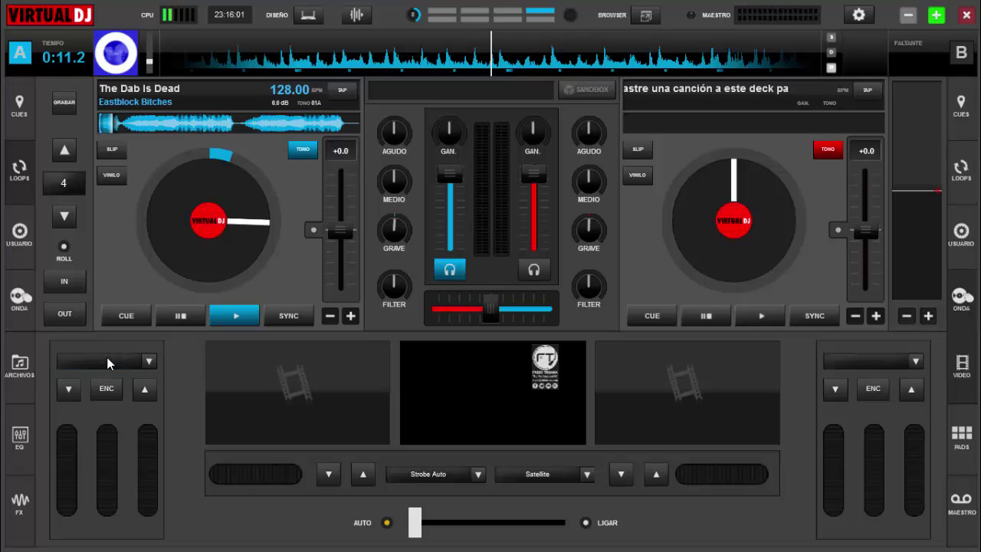
{"action": "left_click", "coordinate": [150, 361]}
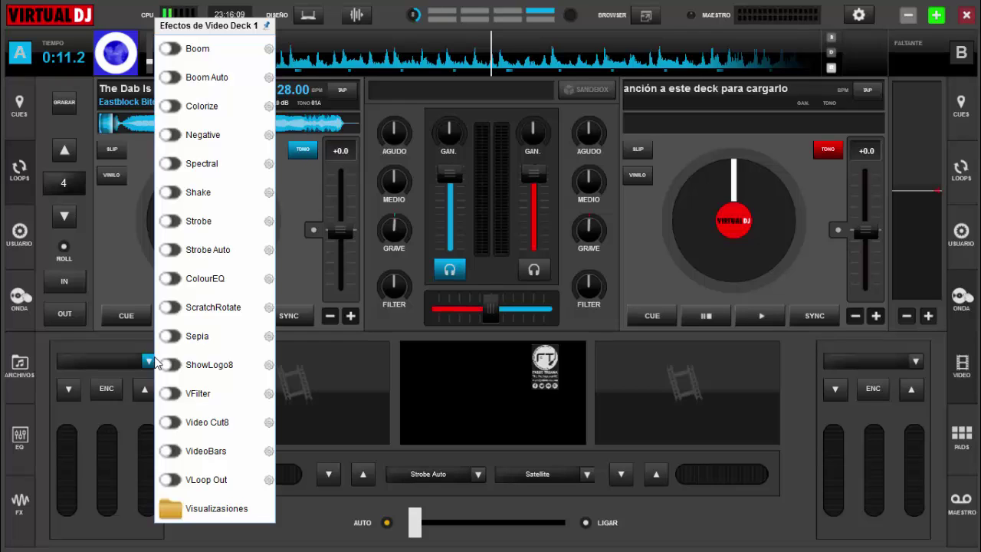
{"action": "left_click", "coordinate": [90, 417]}
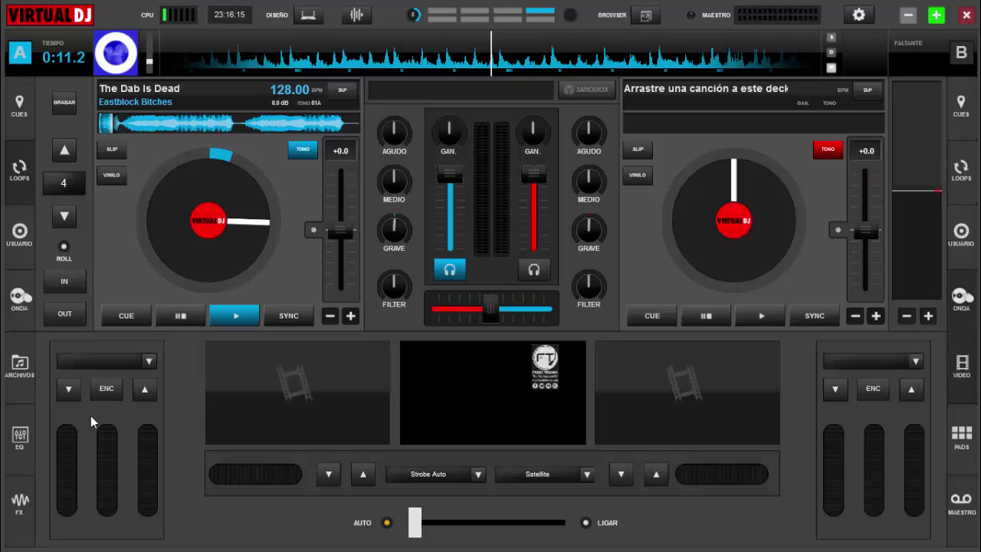
{"action": "left_click_drag", "start_coordinate": [414, 522], "coordinate": [514, 528]}
{"action": "left_click_drag", "start_coordinate": [457, 540], "coordinate": [411, 527]}
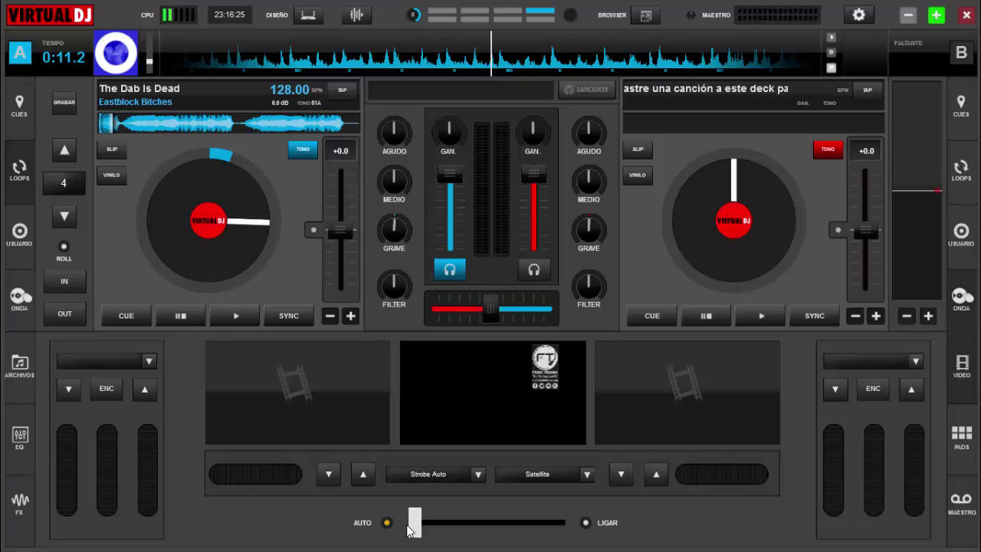
Step: Show the PADS page and browse deck A's pad pages, including Beatjump and Saved Loops, ending on Loop
{"action": "left_click", "coordinate": [962, 435]}
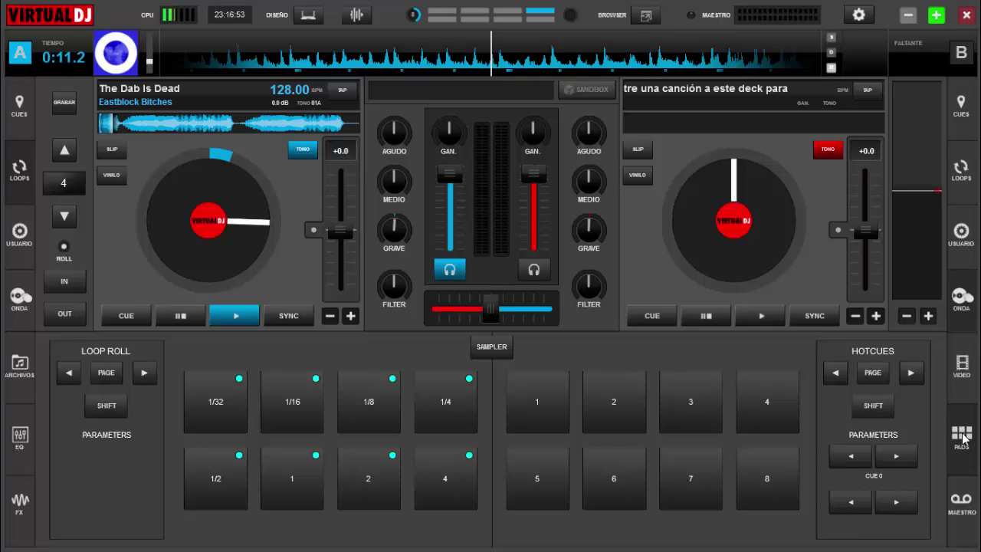
{"action": "left_click", "coordinate": [73, 372]}
{"action": "left_click", "coordinate": [73, 373]}
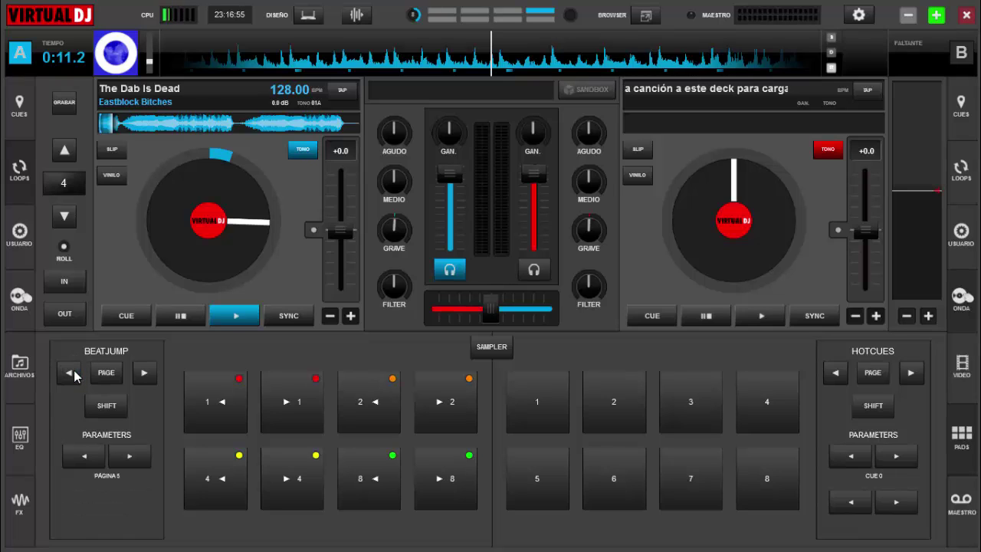
{"action": "left_click", "coordinate": [144, 372]}
{"action": "left_click", "coordinate": [144, 373]}
{"action": "left_click", "coordinate": [144, 372]}
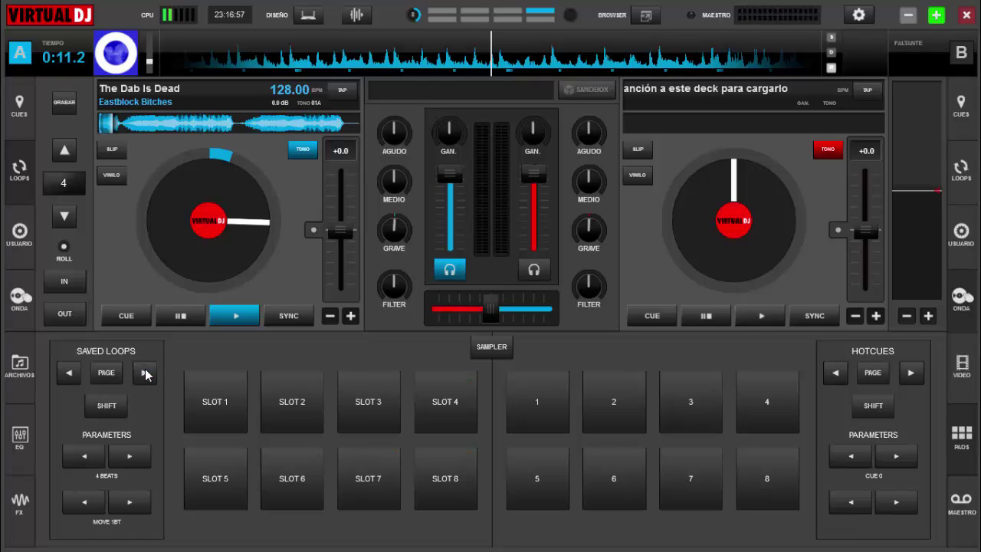
{"action": "left_click", "coordinate": [70, 373]}
{"action": "left_click", "coordinate": [73, 375]}
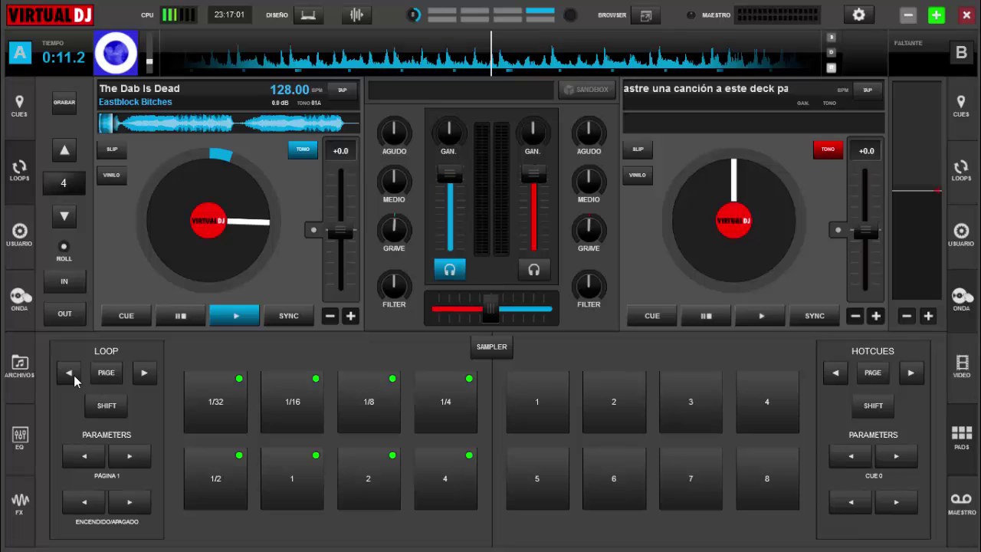
Step: Restart deck A's track from the beginning and start a 1/8 loop, choosing the forward loop direction
{"action": "left_click", "coordinate": [178, 321]}
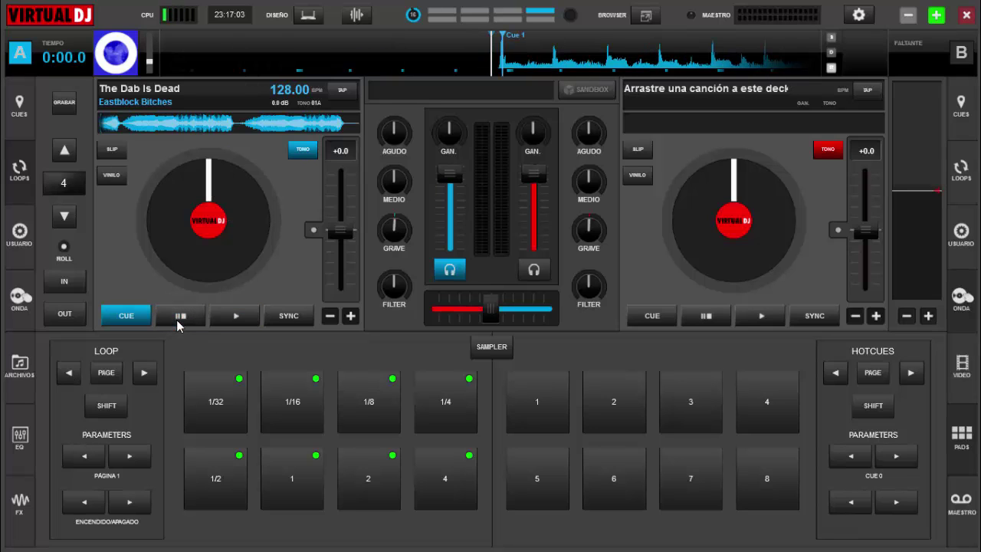
{"action": "left_click", "coordinate": [239, 321]}
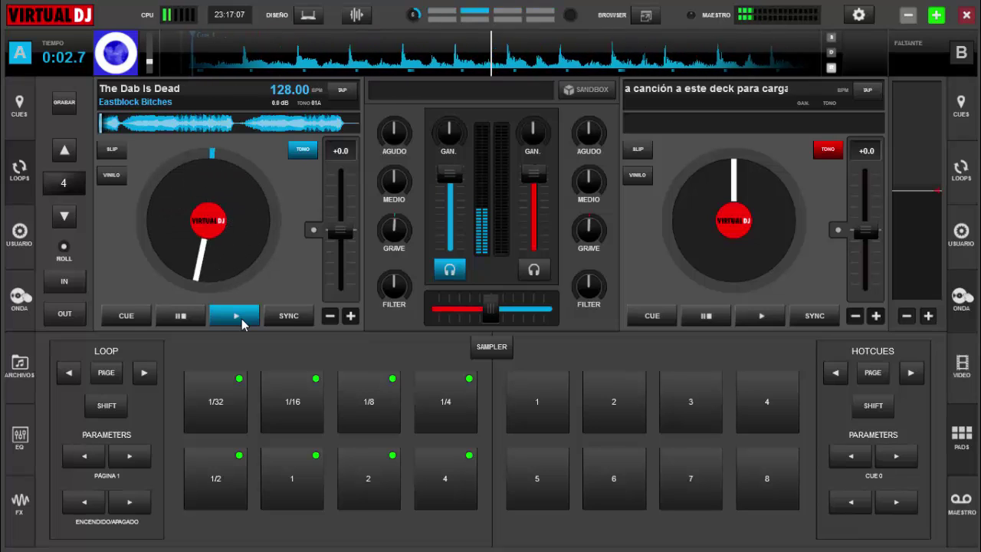
{"action": "left_click", "coordinate": [372, 399]}
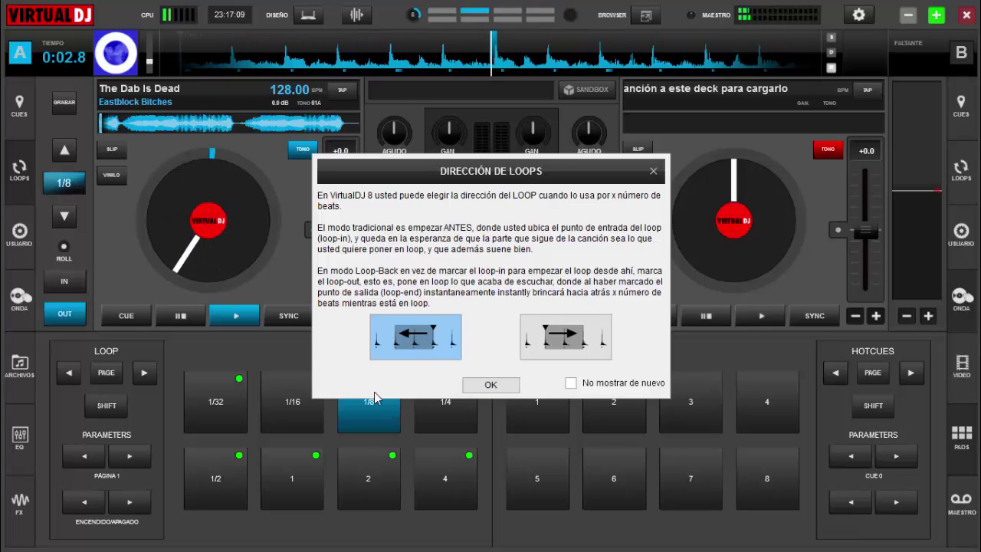
{"action": "left_click", "coordinate": [565, 331]}
{"action": "left_click", "coordinate": [502, 386]}
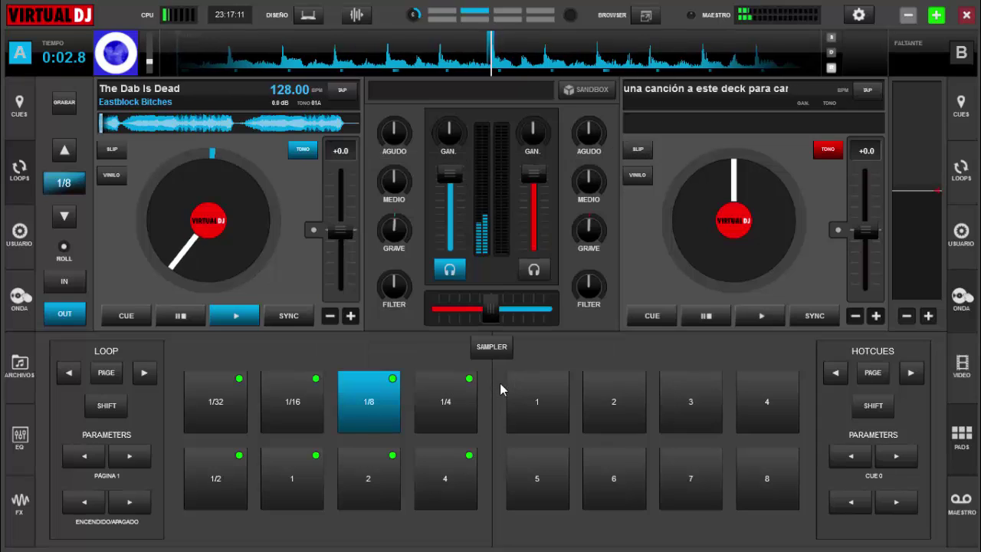
Step: Release the 1/8 loop, and try the 1/4 and 1/2 loop pads on deck A, releasing each one
{"action": "left_click", "coordinate": [376, 394]}
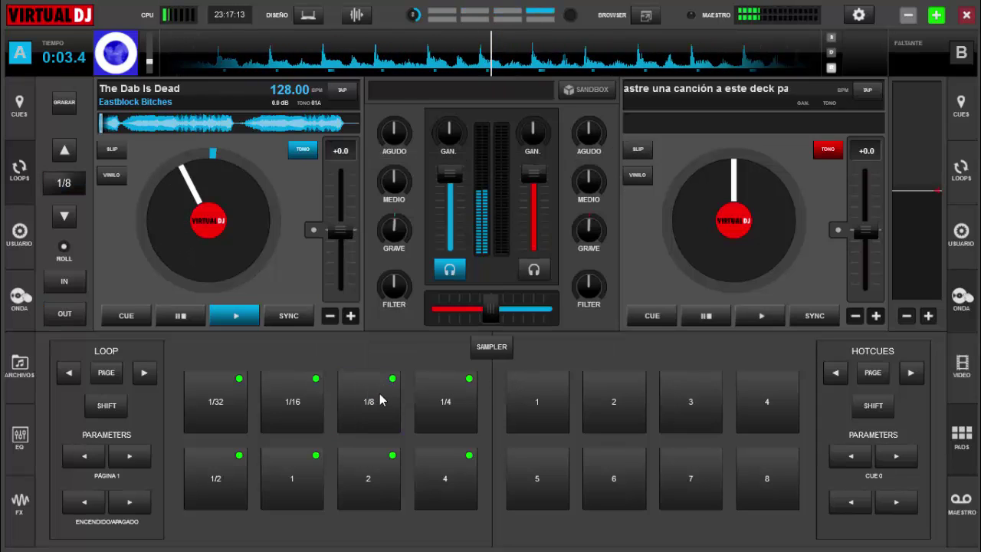
{"action": "left_click", "coordinate": [449, 405]}
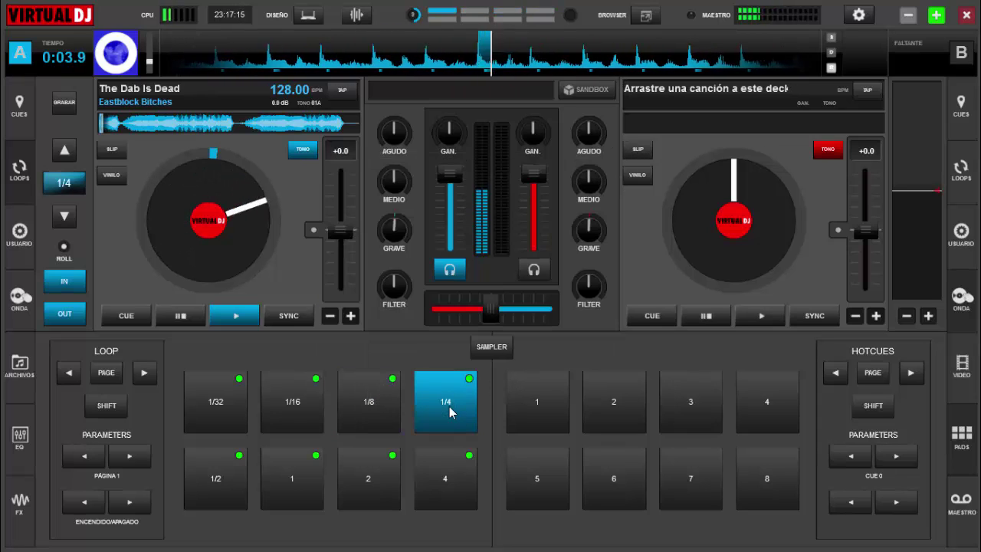
{"action": "left_click", "coordinate": [448, 408]}
{"action": "left_click", "coordinate": [220, 477]}
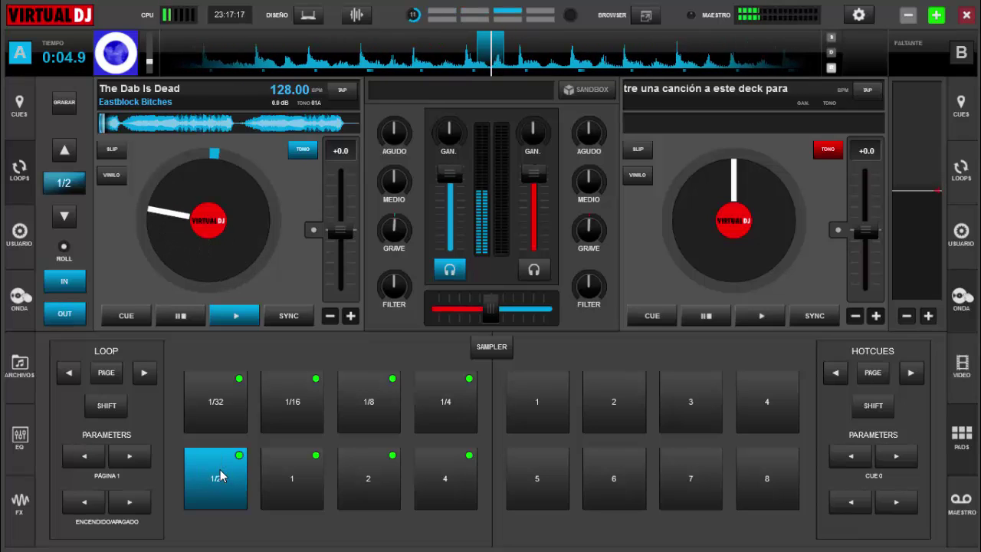
{"action": "left_click", "coordinate": [220, 477]}
Step: Switch deck A's pads to Loop Roll, try the 1/8 and 1/2 rolls on the playing track, and pause it
{"action": "left_click", "coordinate": [145, 372]}
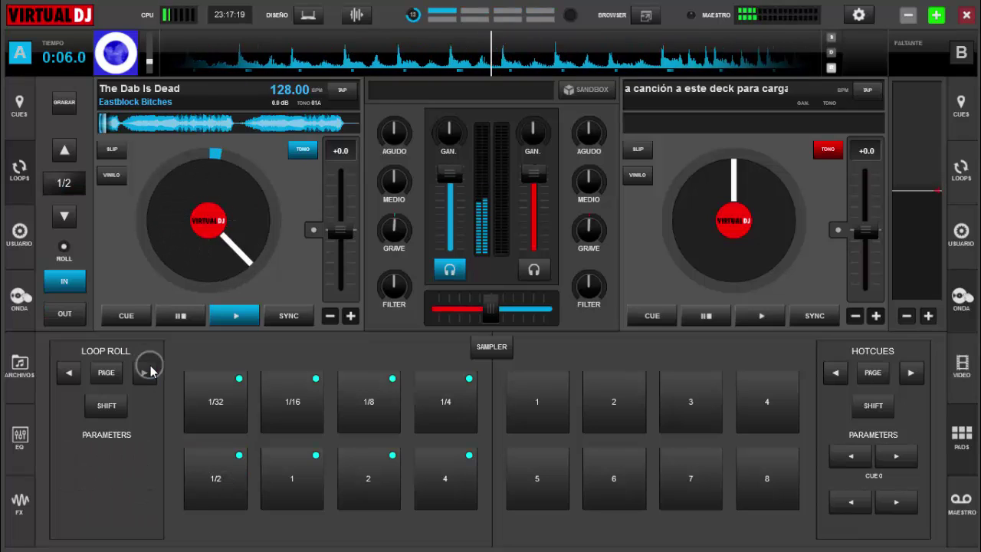
{"action": "left_click", "coordinate": [376, 400]}
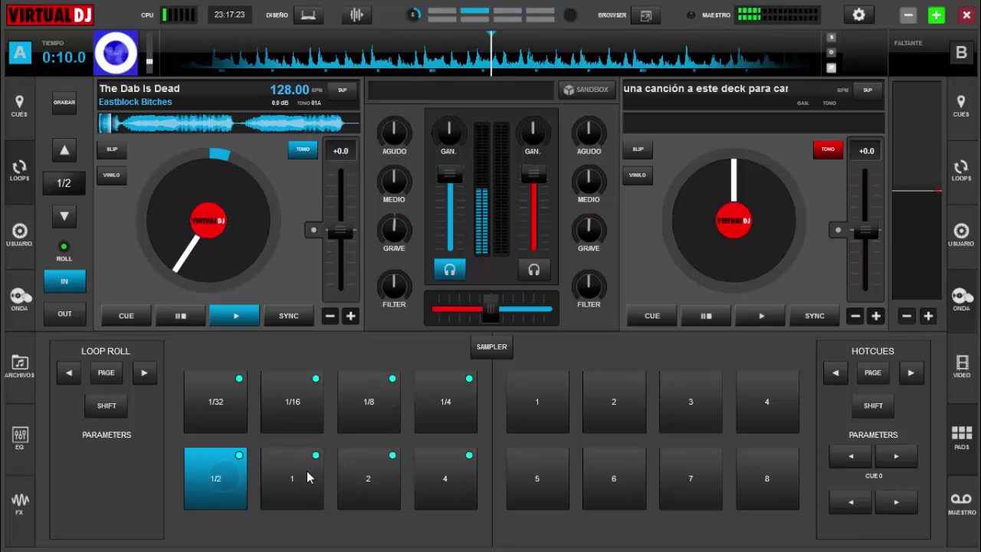
{"action": "left_click", "coordinate": [225, 478]}
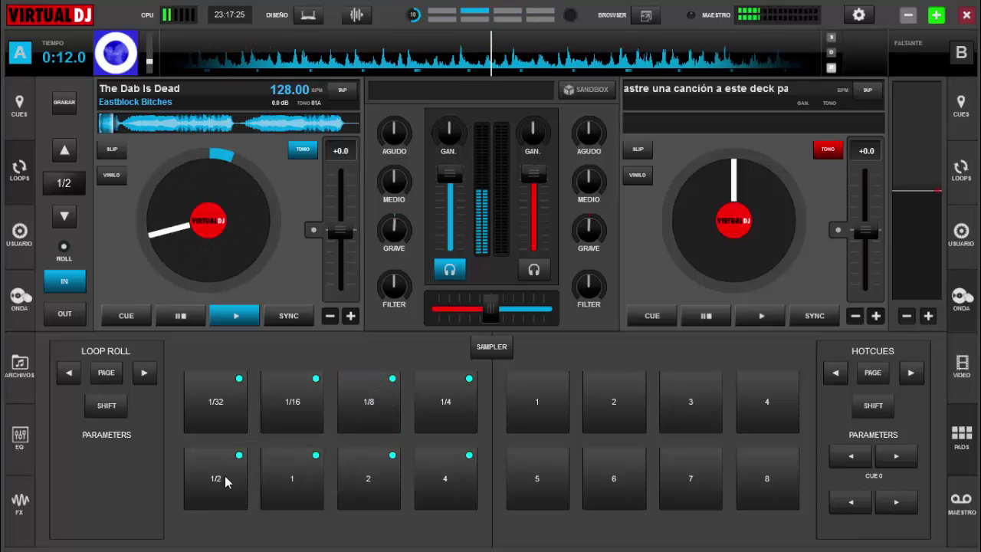
{"action": "left_click", "coordinate": [226, 480]}
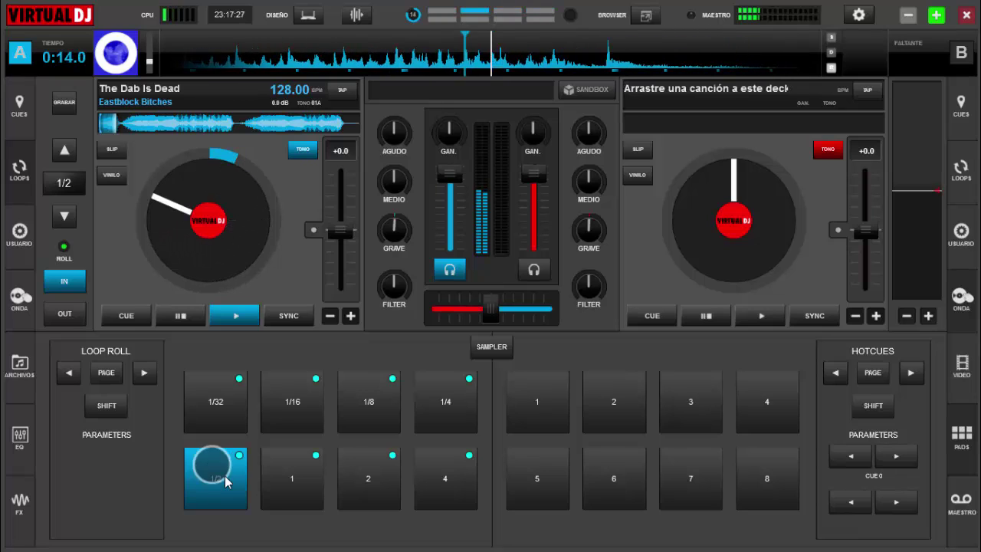
{"action": "left_click", "coordinate": [226, 480]}
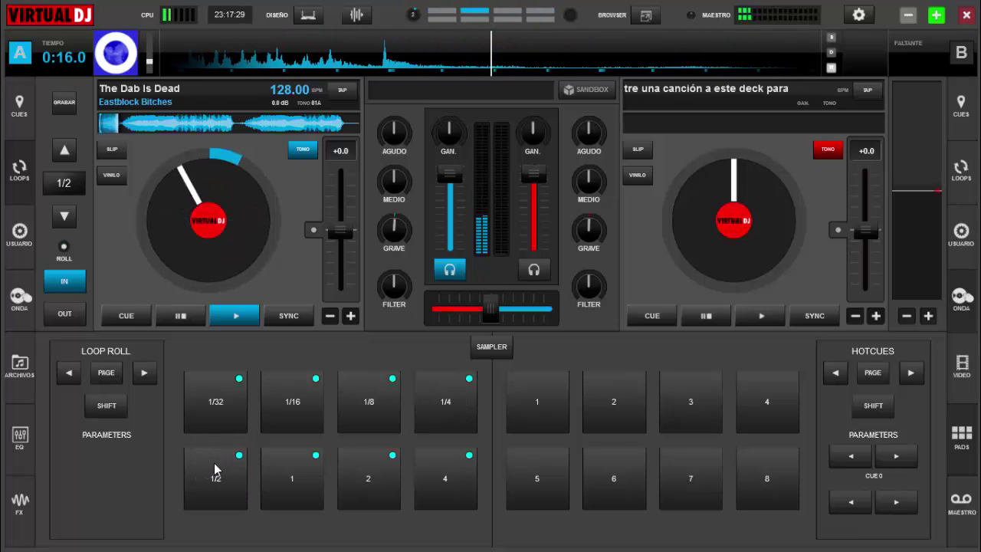
{"action": "left_click", "coordinate": [182, 314]}
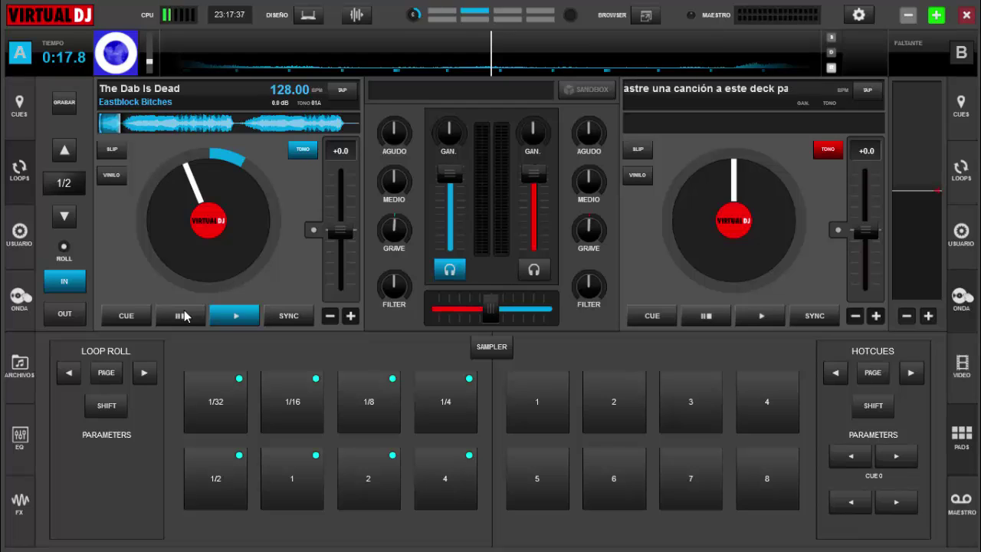
Step: Show the sampler pads and change the sampler bank to CUÑAS DJ
{"action": "left_click", "coordinate": [492, 349]}
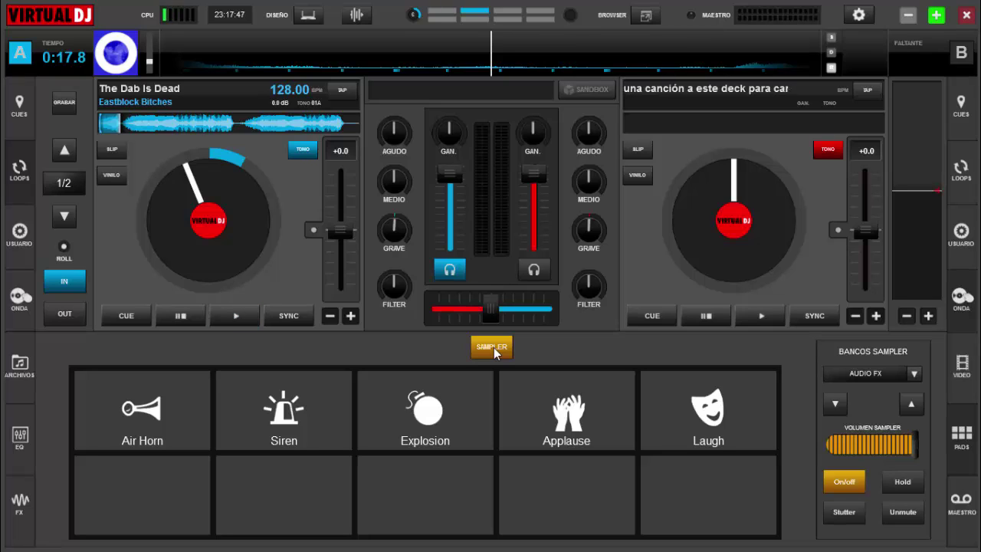
{"action": "left_click", "coordinate": [913, 373]}
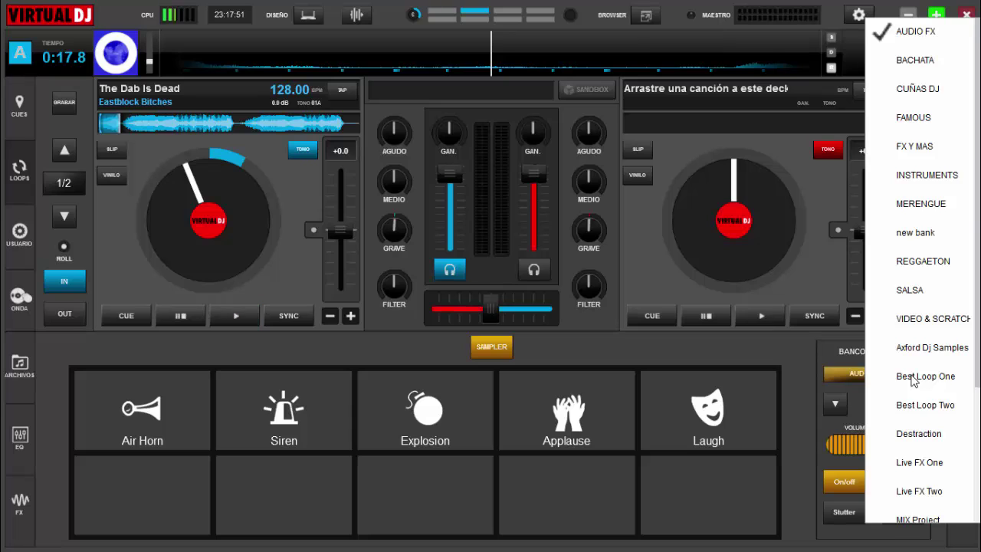
{"action": "left_click", "coordinate": [918, 88]}
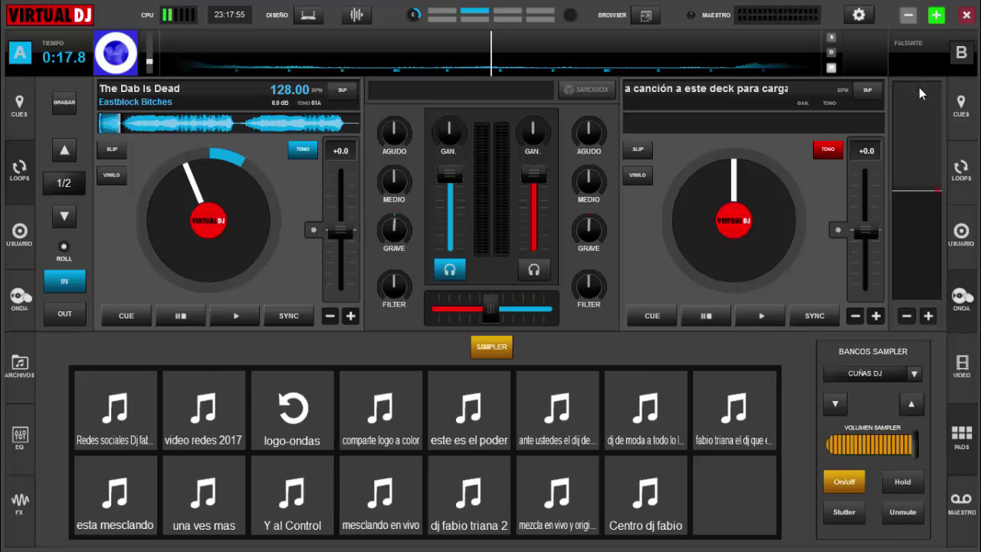
Step: Play several CUÑAS DJ samples, including "una ves mas" and "Y al Control", and return to the deck pads
{"action": "left_click", "coordinate": [202, 494]}
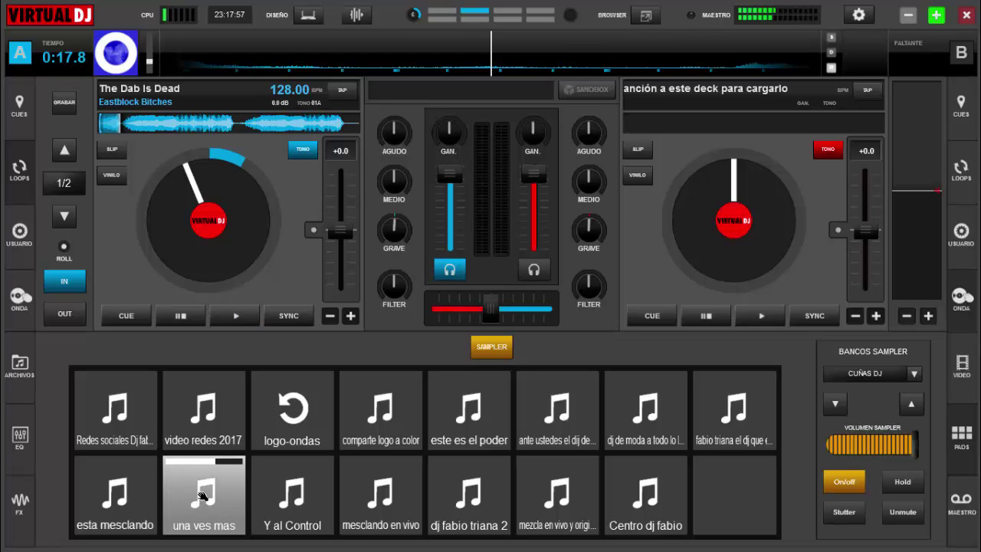
{"action": "left_click", "coordinate": [292, 499]}
{"action": "left_click", "coordinate": [292, 500]}
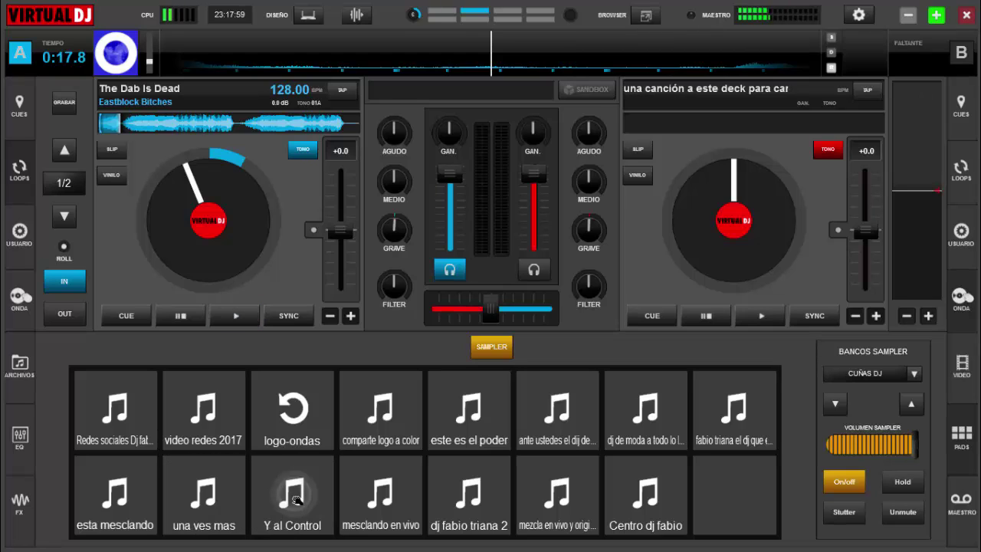
{"action": "left_click", "coordinate": [294, 500]}
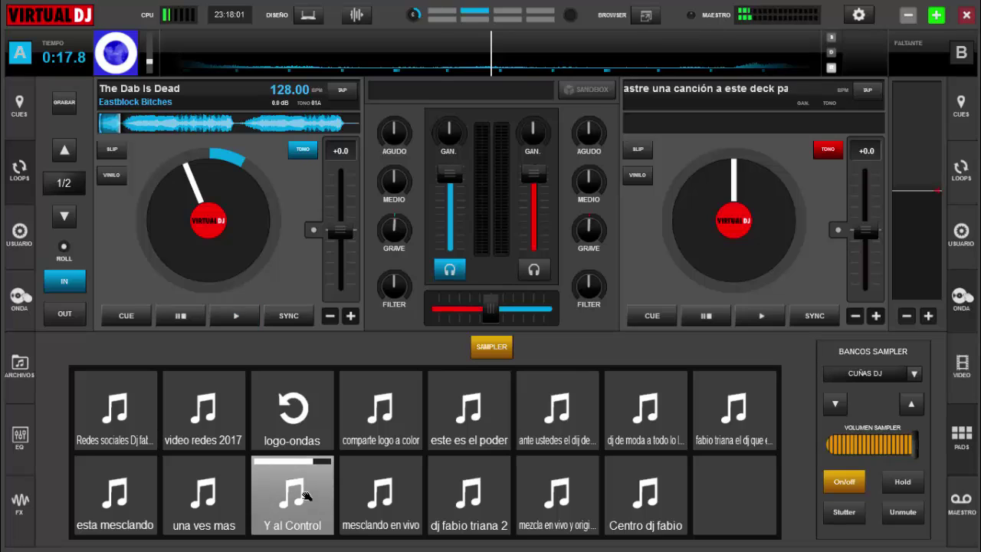
{"action": "left_click", "coordinate": [466, 506]}
{"action": "left_click", "coordinate": [465, 505]}
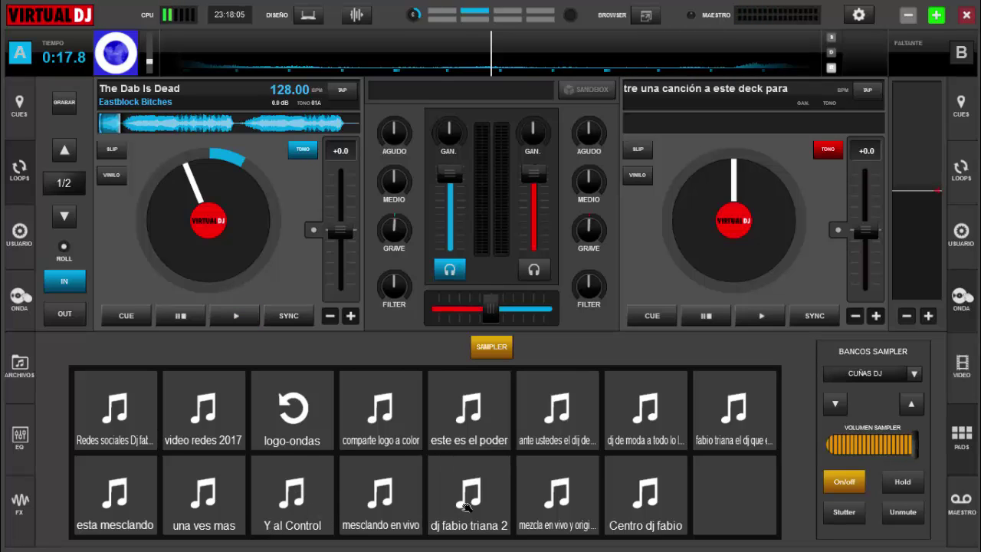
{"action": "left_click", "coordinate": [494, 351]}
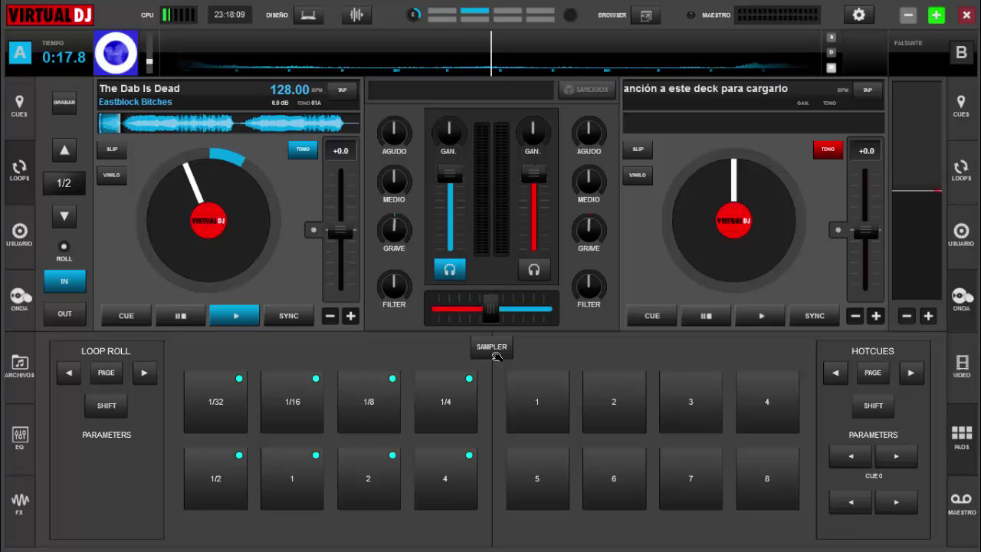
Step: Show the master (MAESTRO) page and set the master volume to about 62%
{"action": "left_click", "coordinate": [962, 504]}
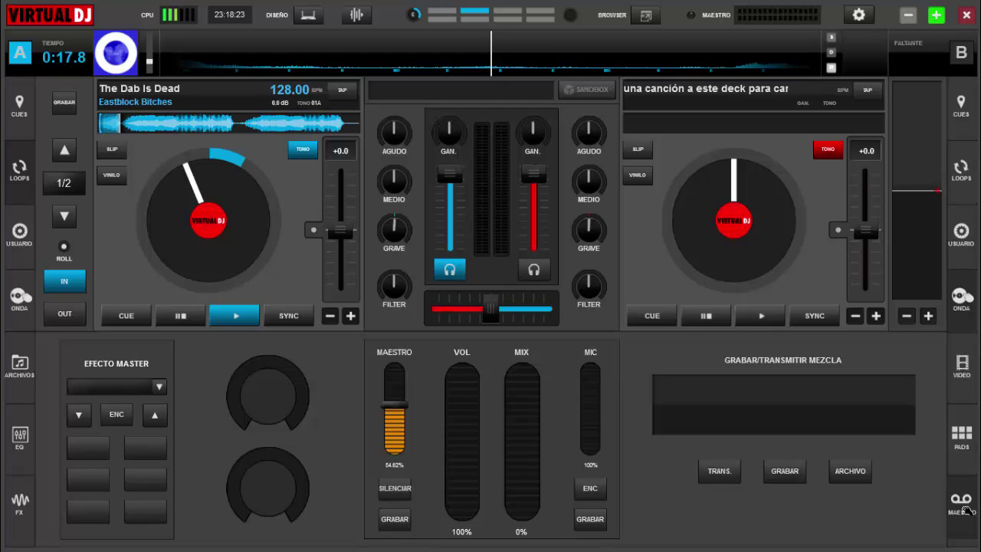
{"action": "mouse_move", "coordinate": [394, 404]}
{"action": "left_mouse_down"}
{"action": "mouse_move", "coordinate": [394, 434]}
{"action": "mouse_move", "coordinate": [399, 389]}
{"action": "mouse_move", "coordinate": [406, 399]}
{"action": "left_mouse_up"}
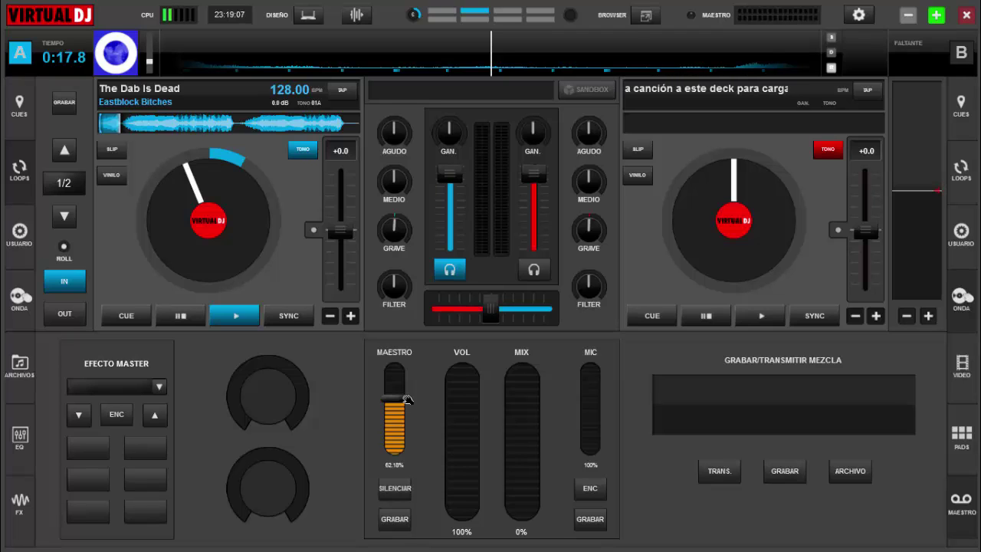
Step: Show the file browser (ARCHIVOS), load Mi Gente onto deck B and toggle its playback
{"action": "left_click", "coordinate": [19, 367]}
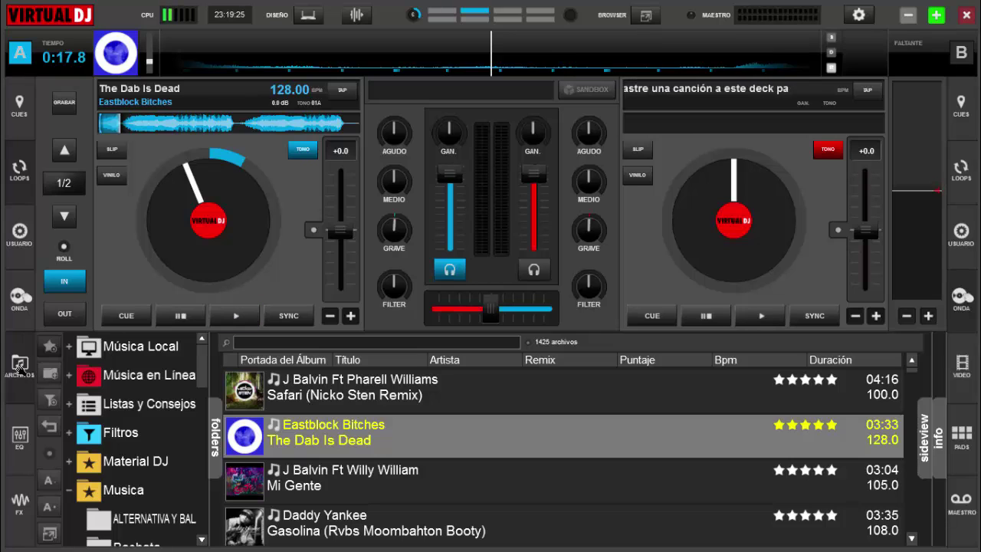
{"action": "left_click_drag", "start_coordinate": [345, 478], "coordinate": [719, 230]}
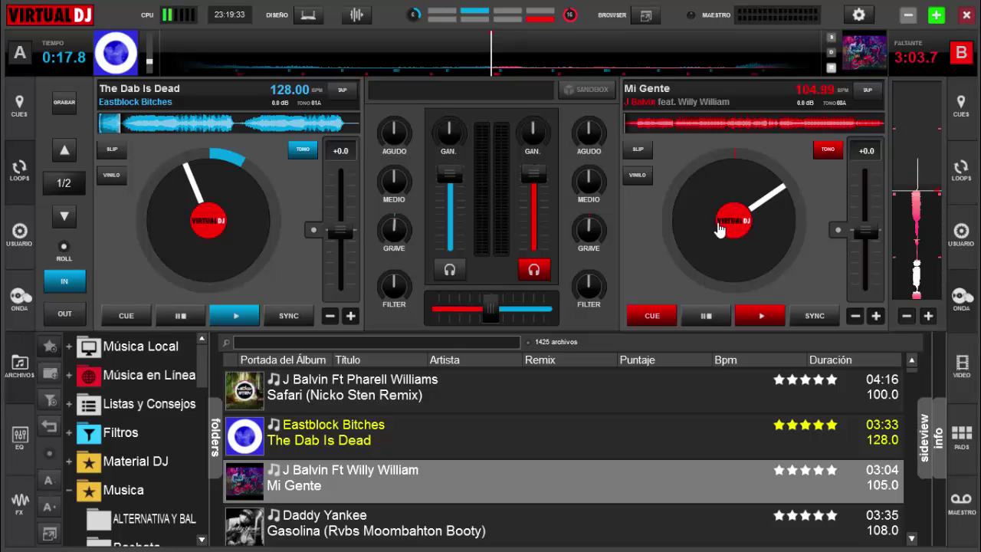
{"action": "key", "text": "space"}
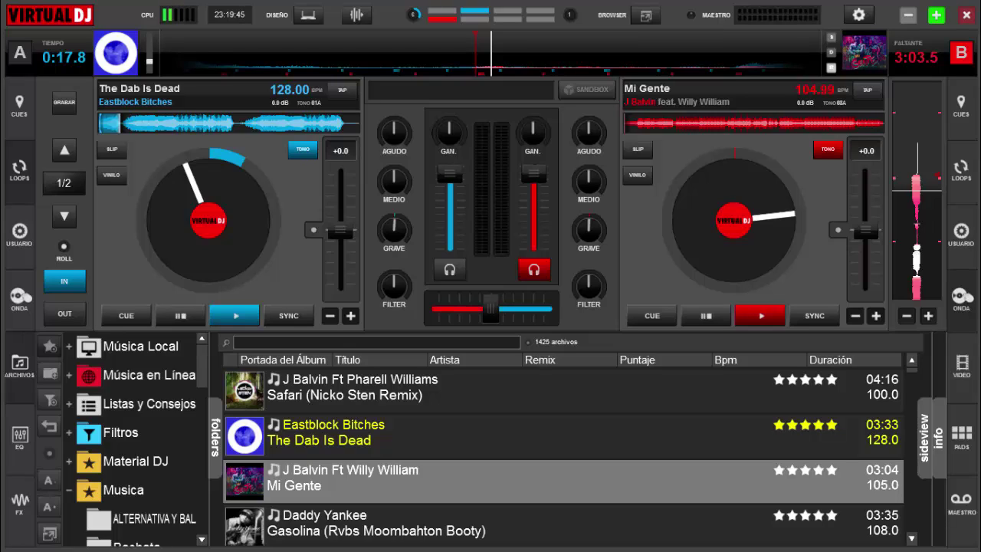
Step: Show the enlarged file browser view and return to the full deck layout
{"action": "left_click", "coordinate": [647, 15]}
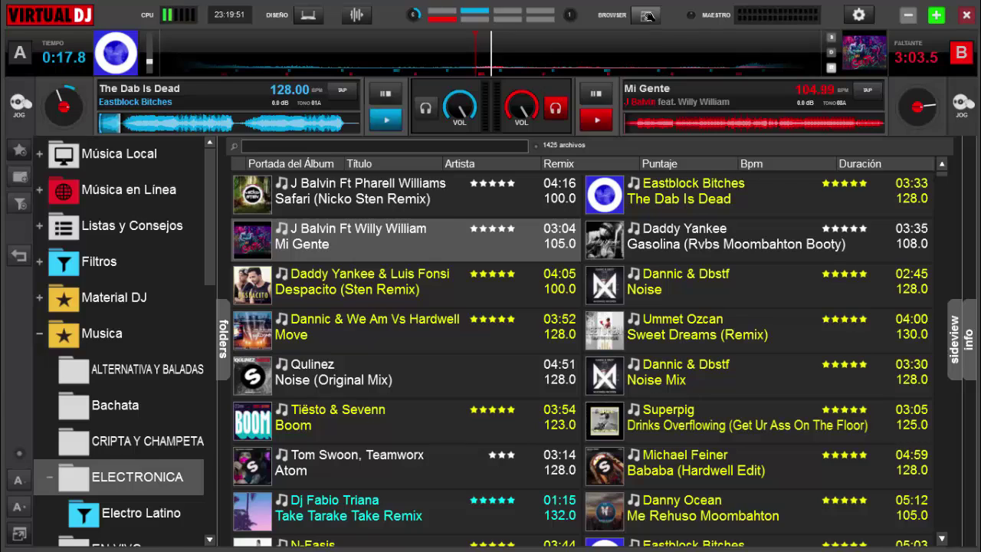
{"action": "left_click", "coordinate": [647, 15]}
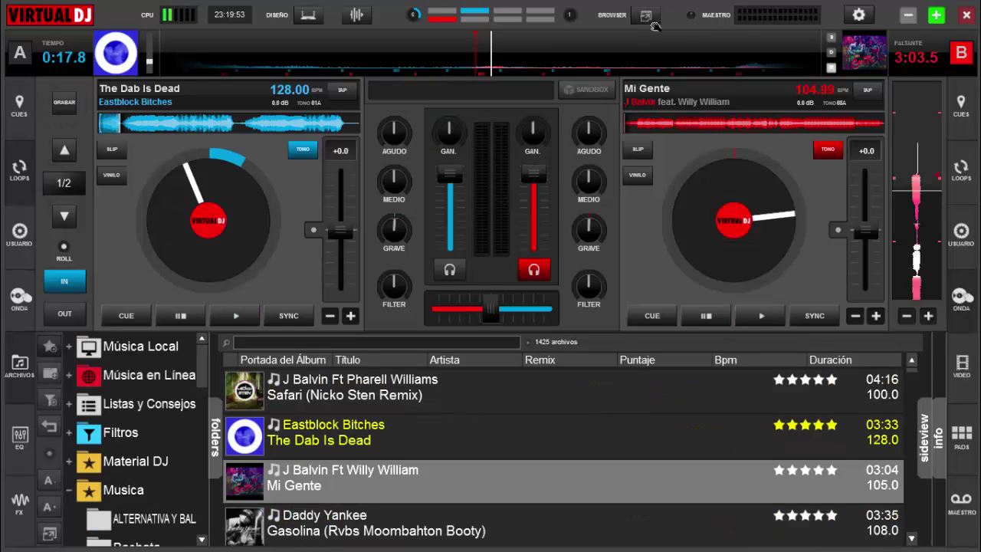